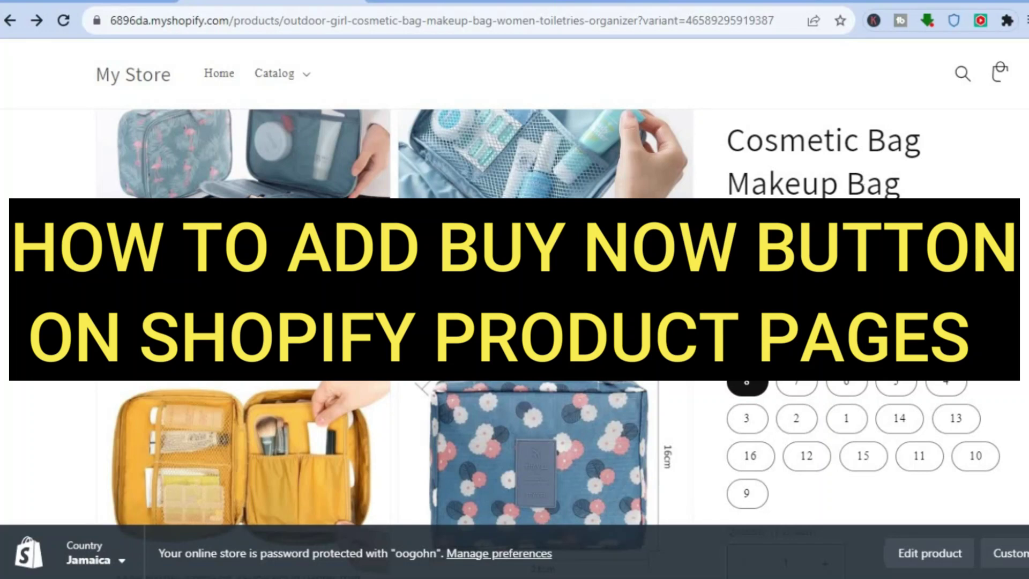
# Step: Launch the Dawn theme's code editor from the Online Store themes, then return to the product page
pyautogui.scroll(-9, 514, 289)
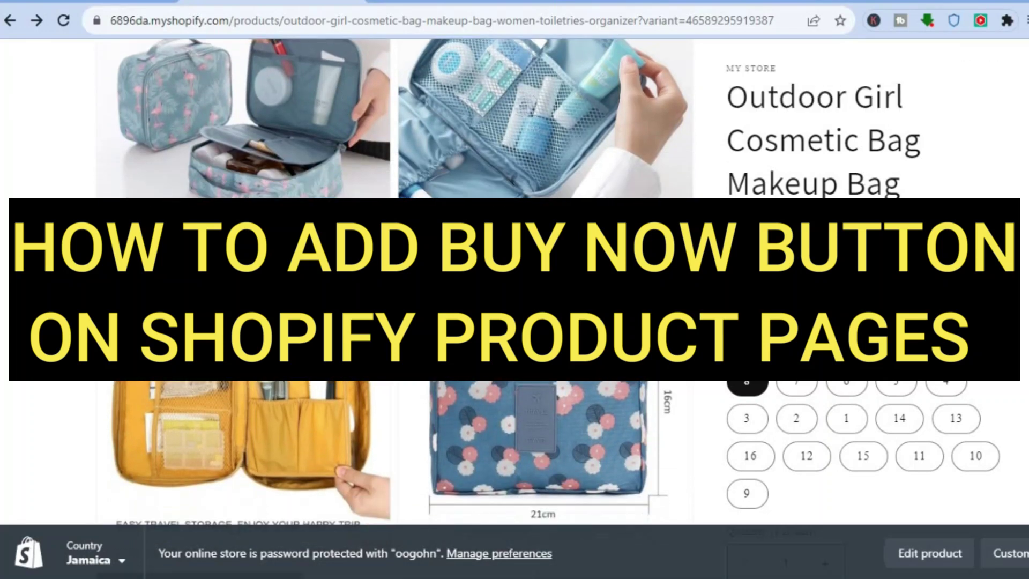
pyautogui.scroll(-1, 514, 290)
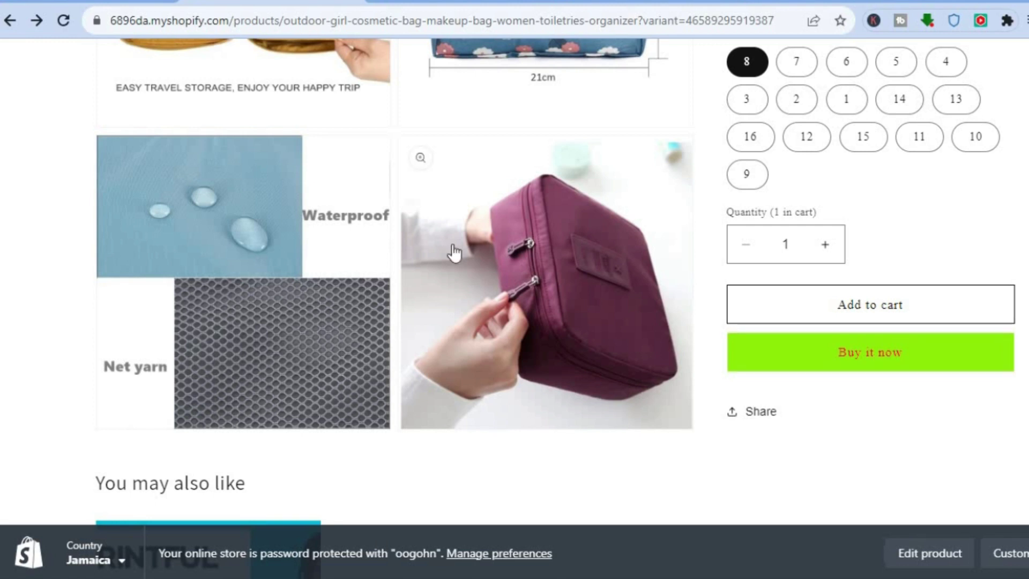
pyautogui.moveTo(117, 156)
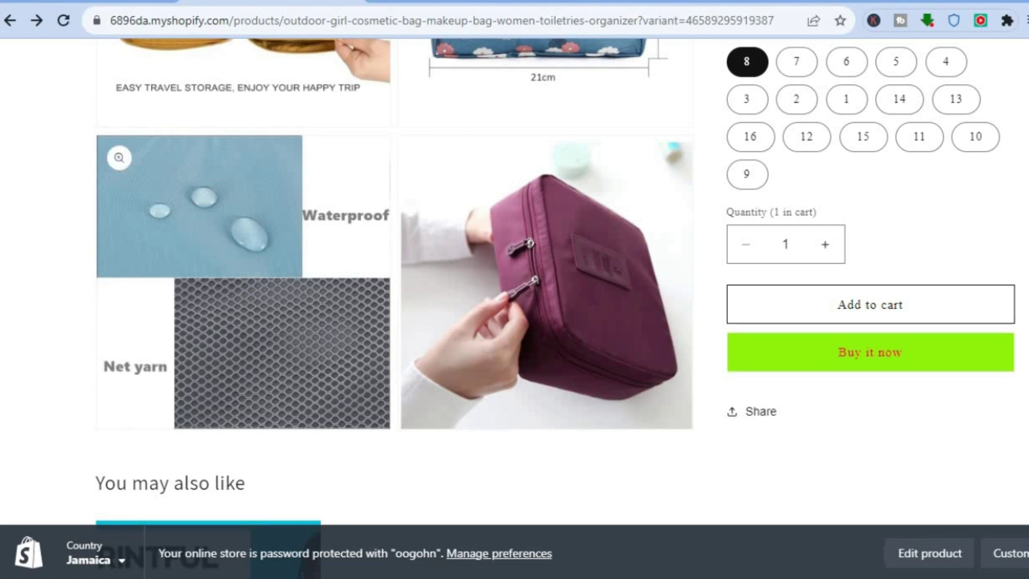
pyautogui.click(68, 2)
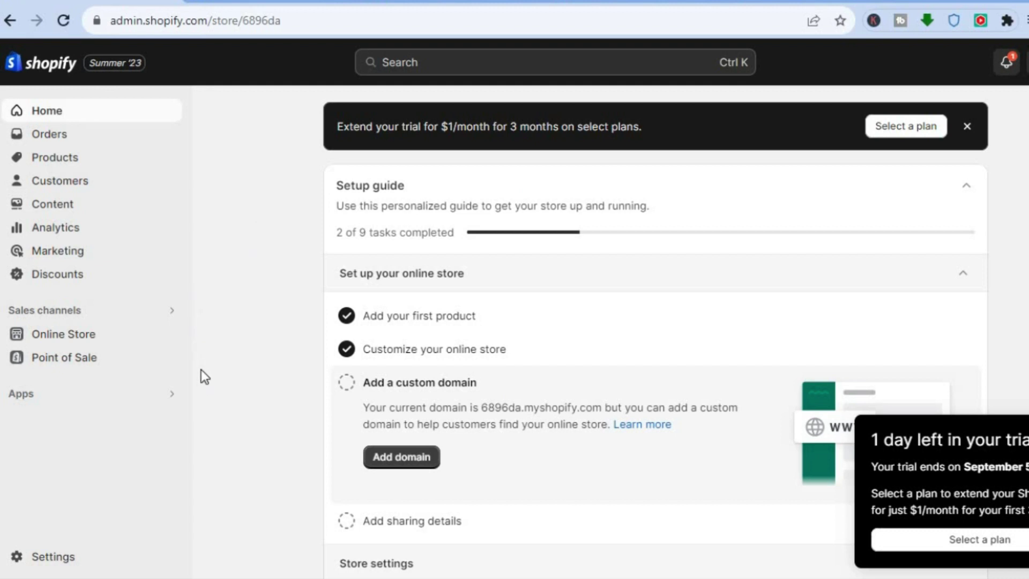
pyautogui.click(79, 334)
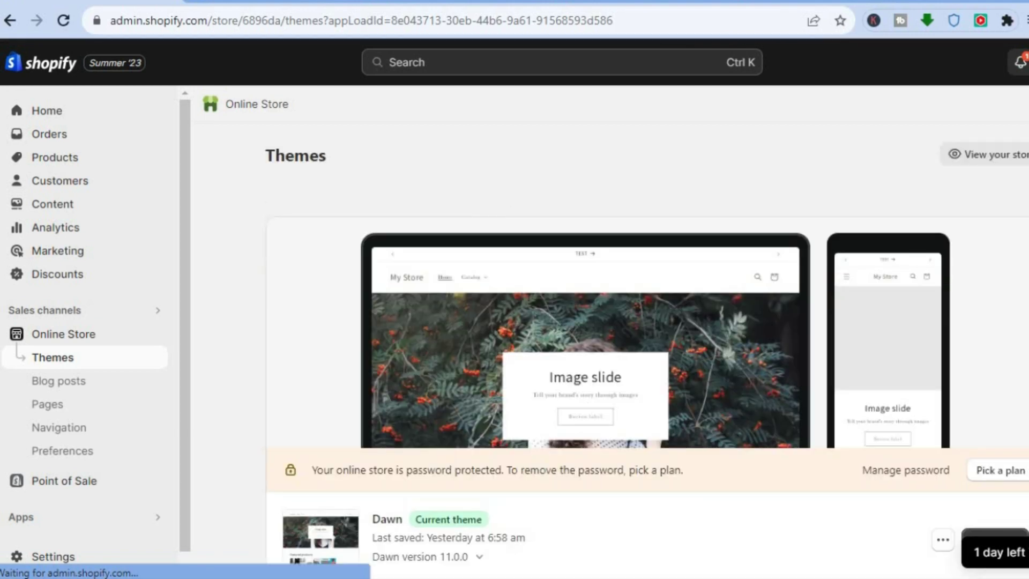
pyautogui.scroll(-3, 995, 377)
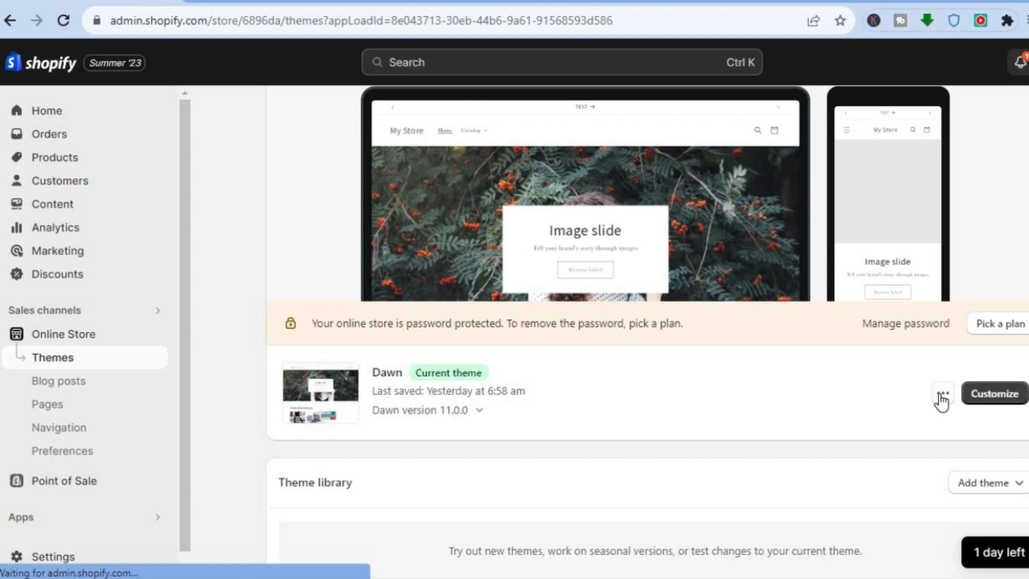
pyautogui.click(942, 397)
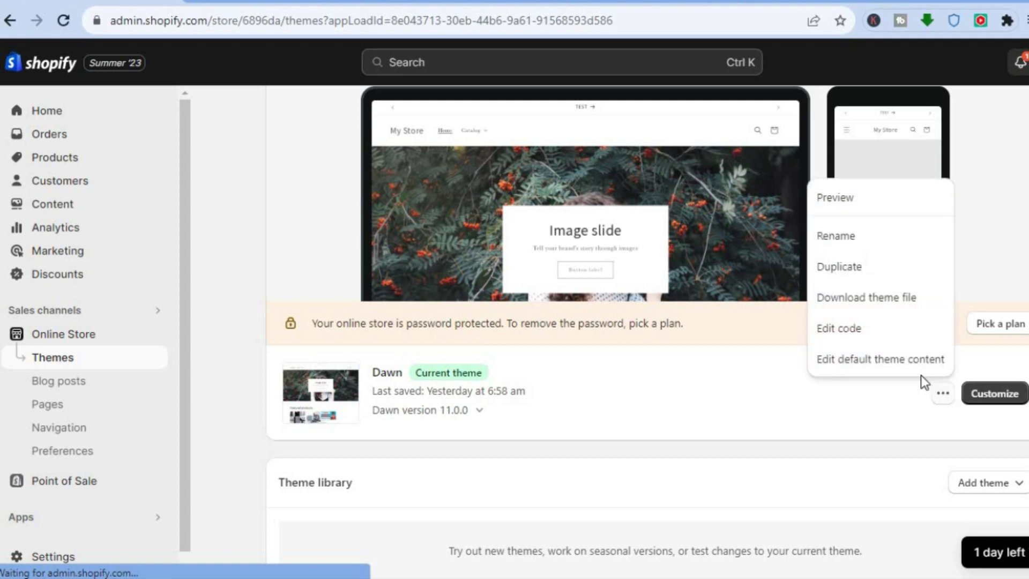
pyautogui.click(874, 329)
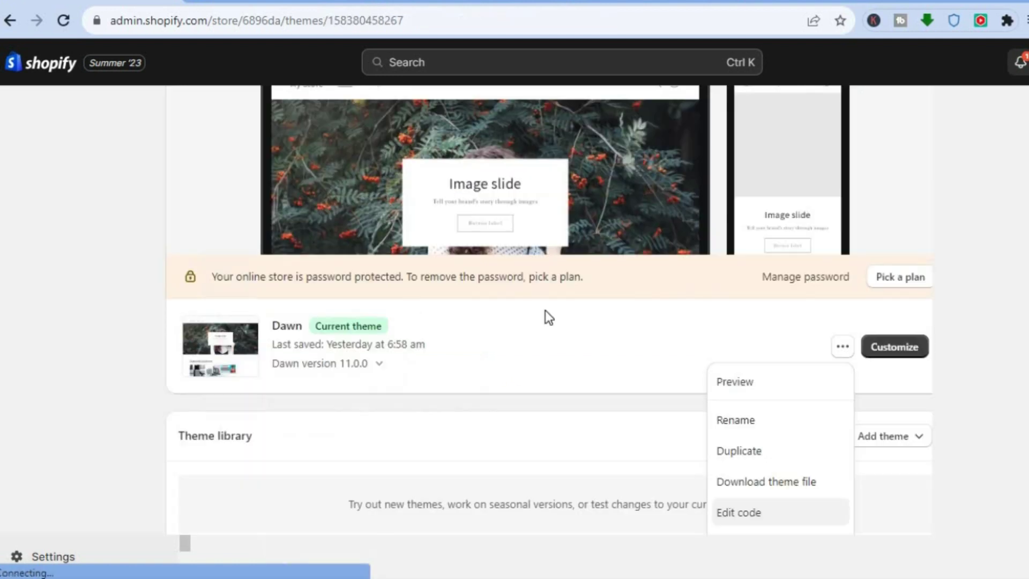
pyautogui.hotkey('alt', 'Left')
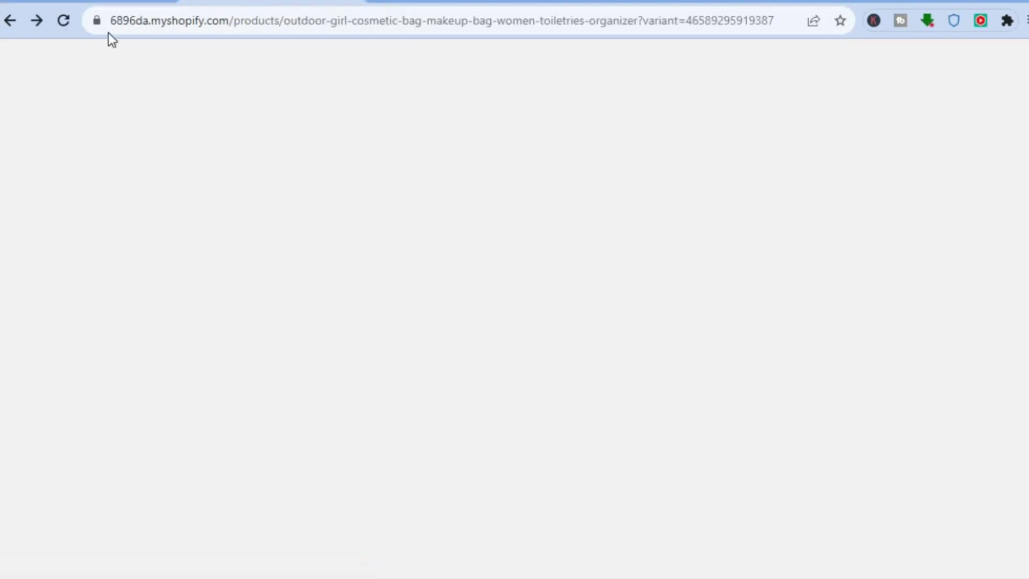
# Step: Reload the product page and bring up the Dawn theme's code editor
pyautogui.click(69, 24)
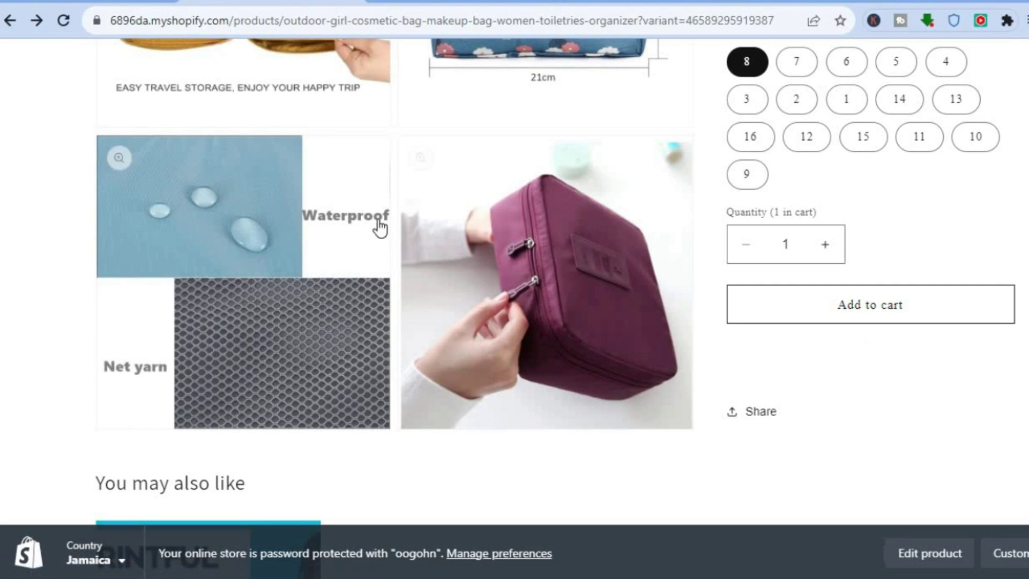
pyautogui.click(73, 2)
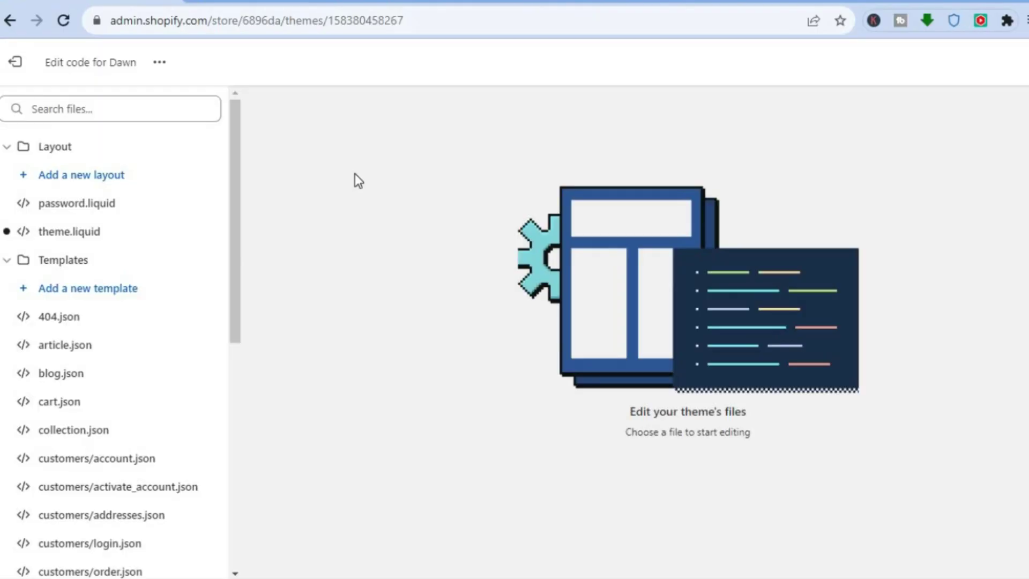
# Step: Expand the Assets folder and open base.css in the Dawn code editor
pyautogui.moveTo(233, 191); pyautogui.dragTo(226, 428)
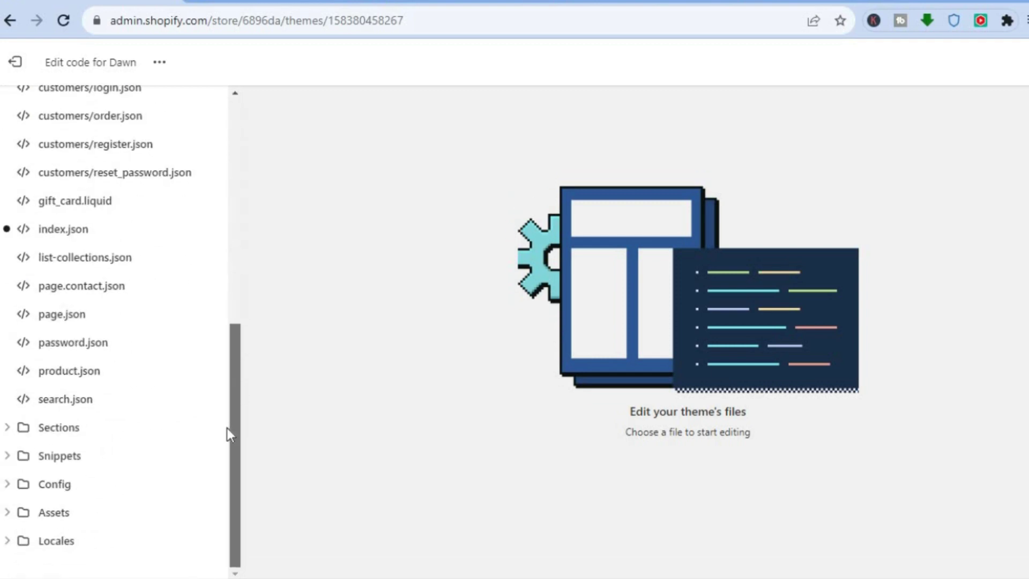
pyautogui.moveTo(224, 469); pyautogui.dragTo(139, 517)
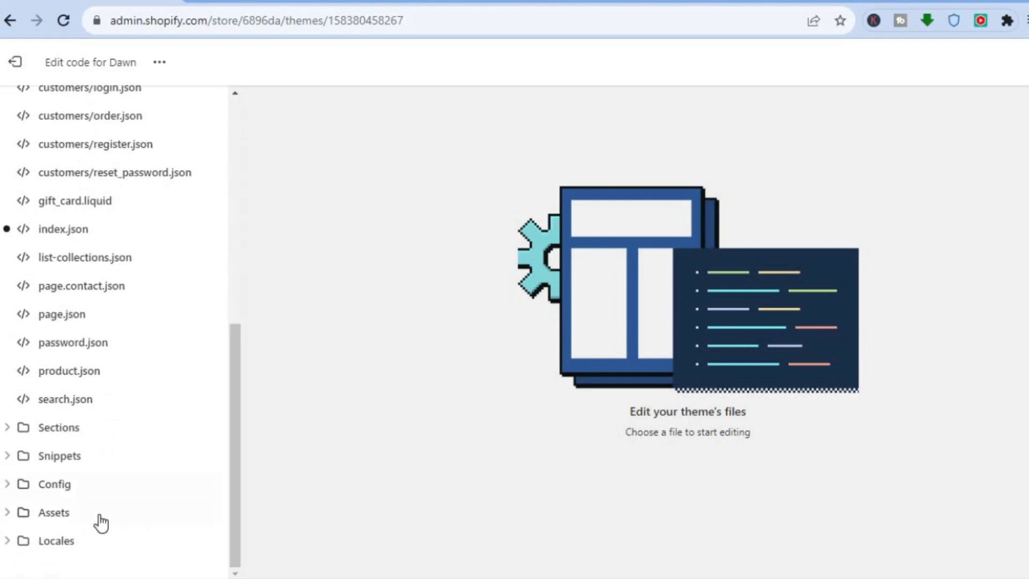
pyautogui.click(70, 521)
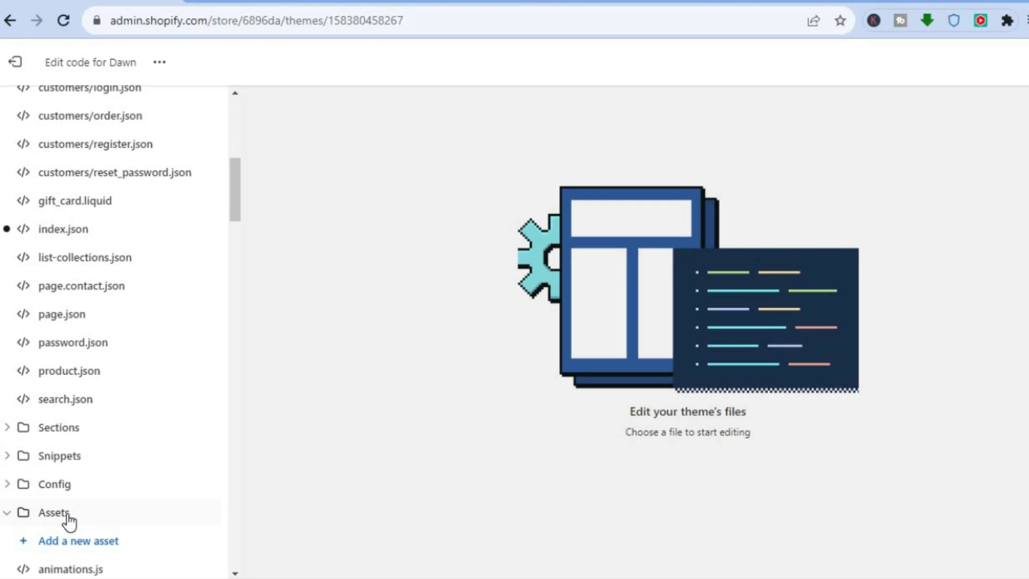
pyautogui.moveTo(239, 191); pyautogui.dragTo(239, 232)
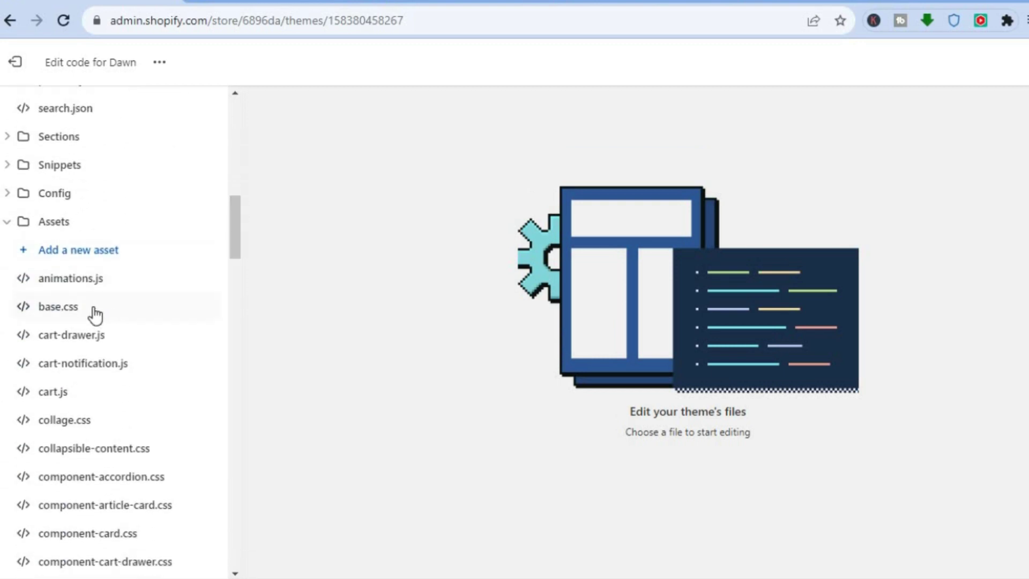
pyautogui.click(59, 306)
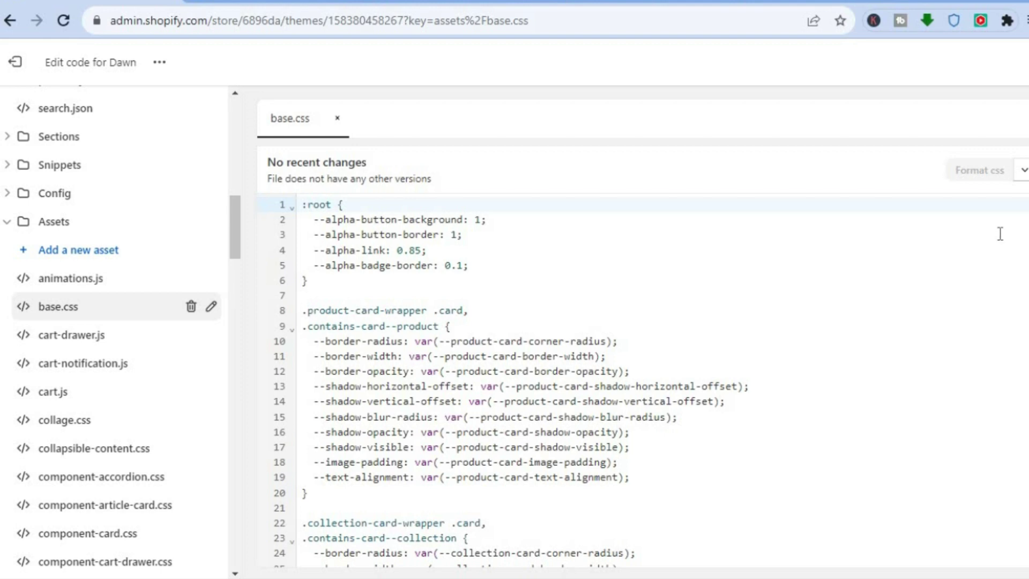
# Step: Place the cursor on base.css's empty last line and view the buy it now colour snippet on pastes.io
pyautogui.scroll(-20, 643, 380)
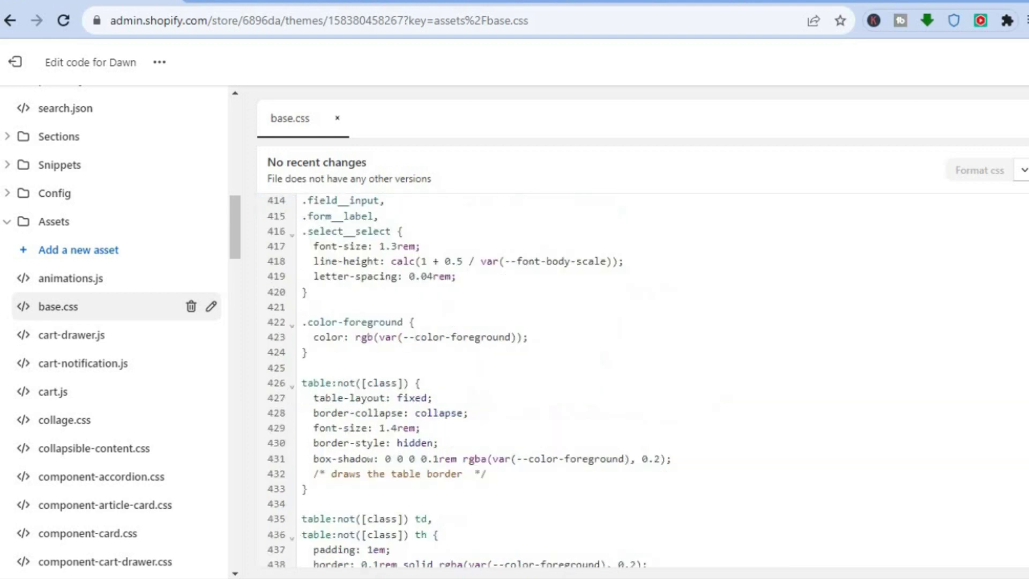
pyautogui.scroll(-10, 643, 381)
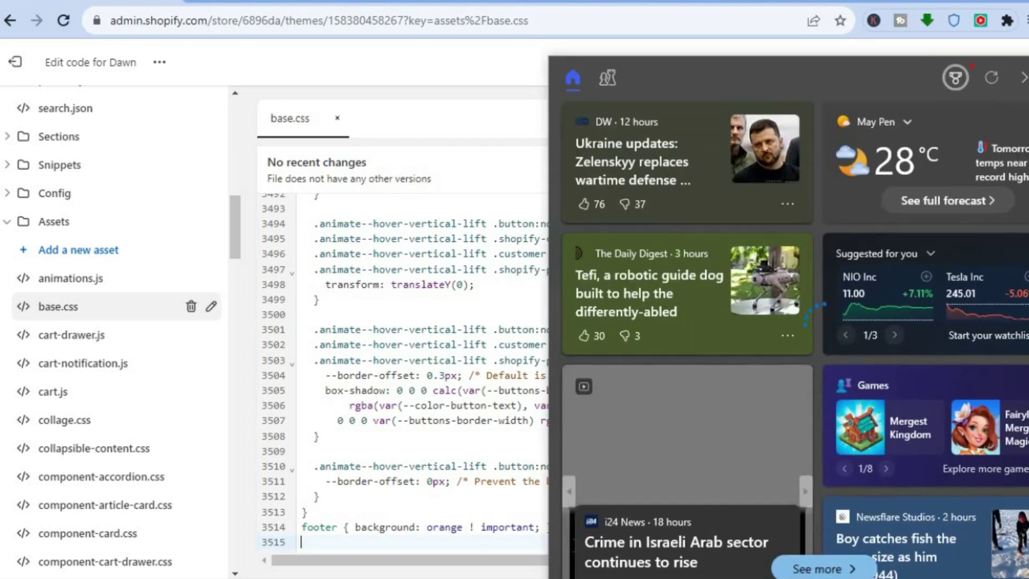
pyautogui.click(510, 543)
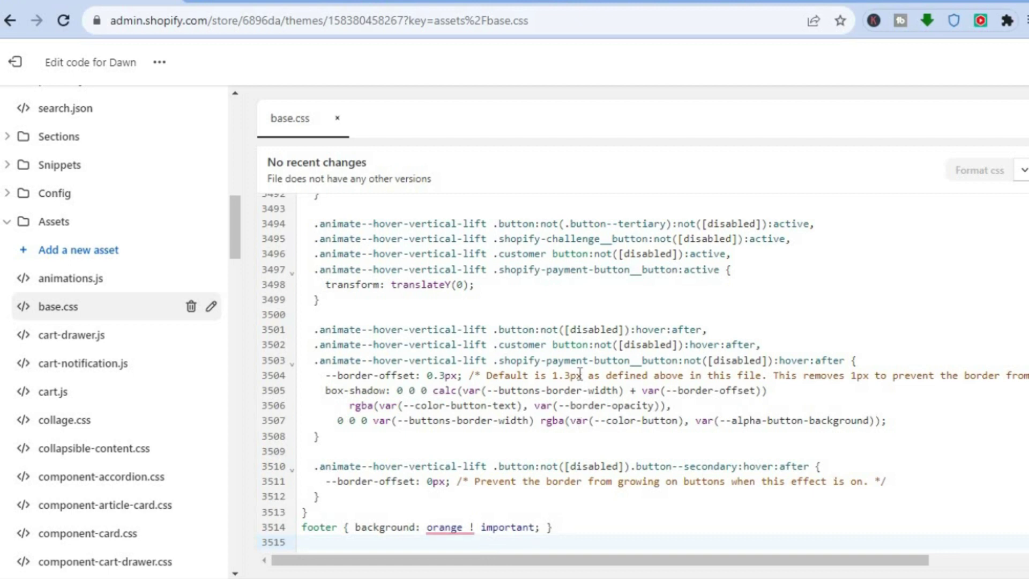
pyautogui.click(445, 2)
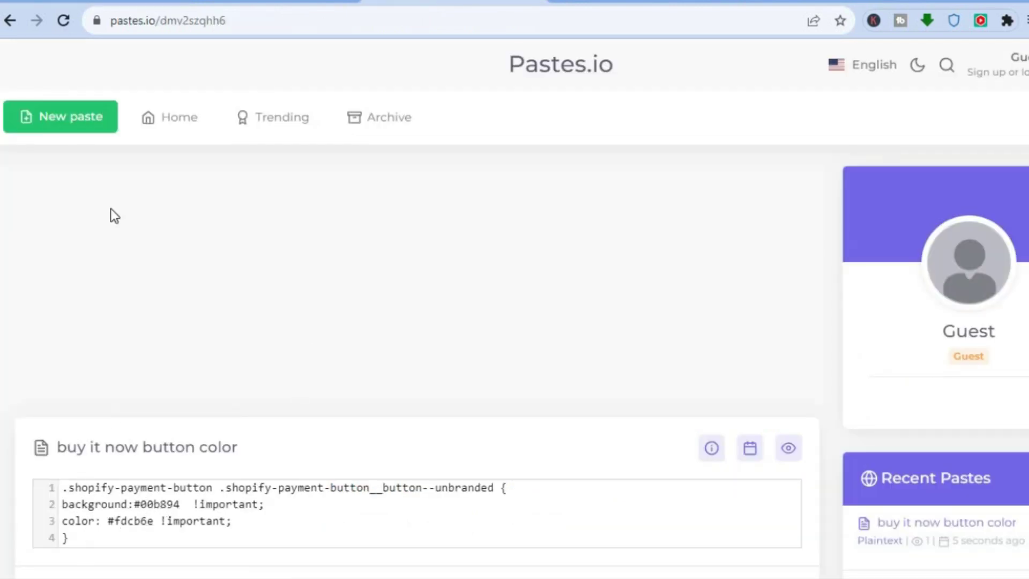
# Step: Paste the Buy it now rule (background #90f502, text #f70525) at base.css's end and save
pyautogui.click(99, 2)
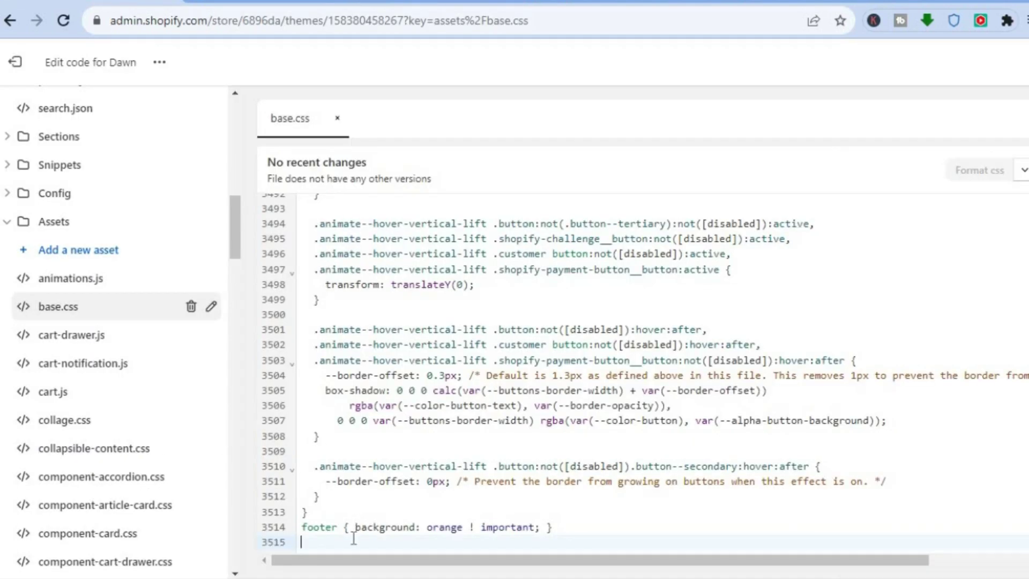
pyautogui.rightClick(328, 544)
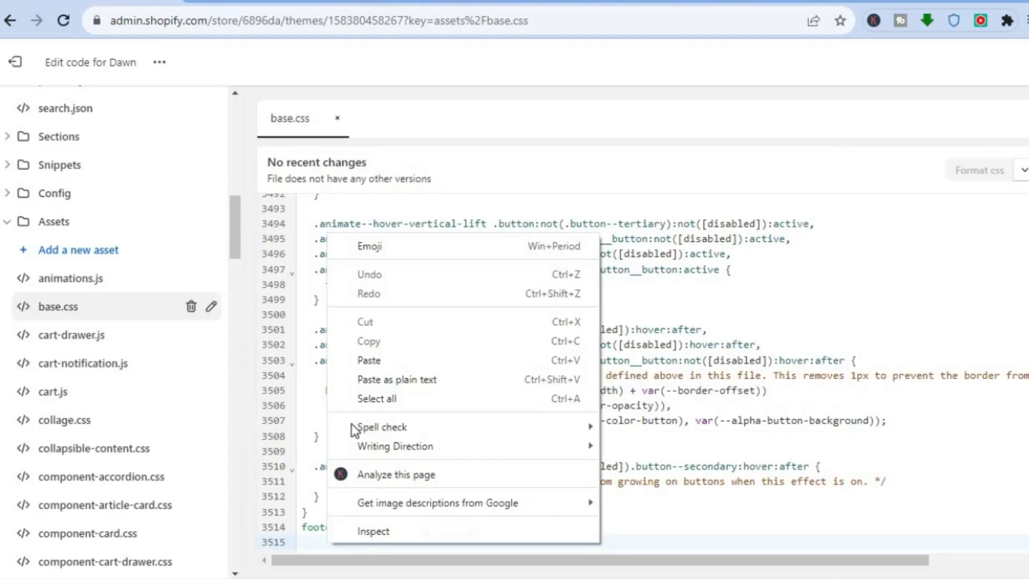
pyautogui.click(368, 360)
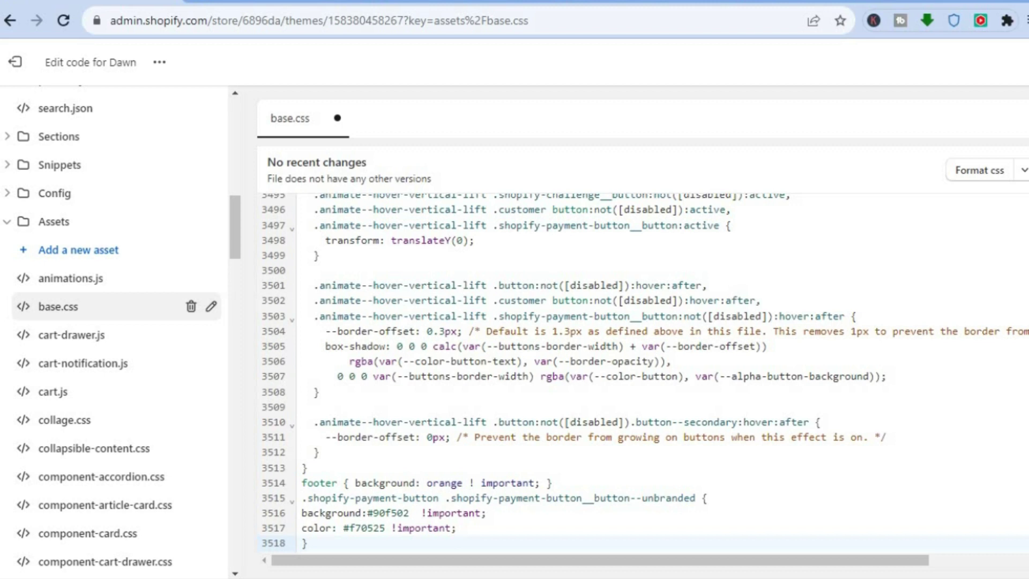
pyautogui.hotkey('ctrl', 's')
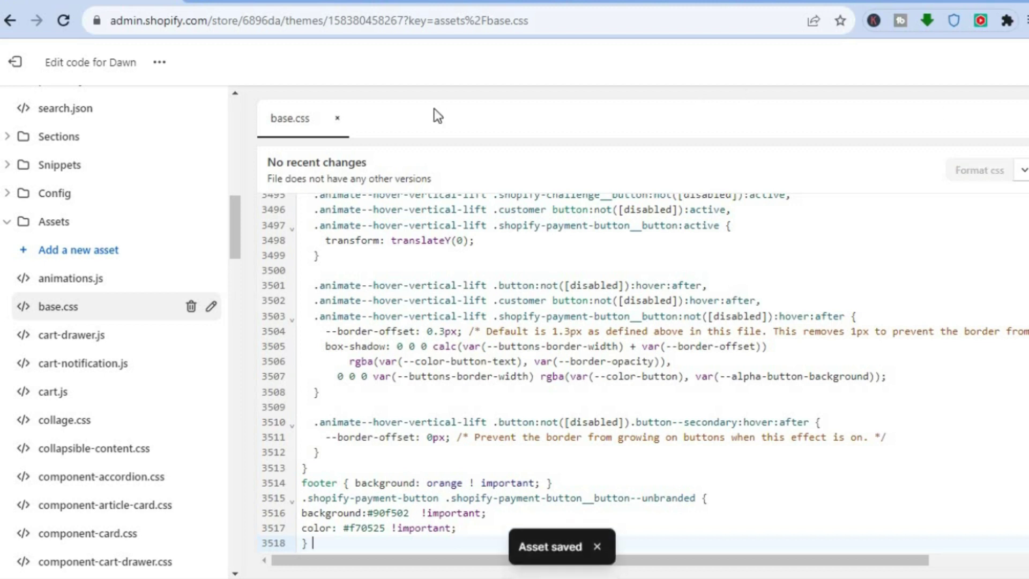
# Step: Check the green Buy it now button on the storefront, then view the Flat UI American palette
pyautogui.click(262, 2)
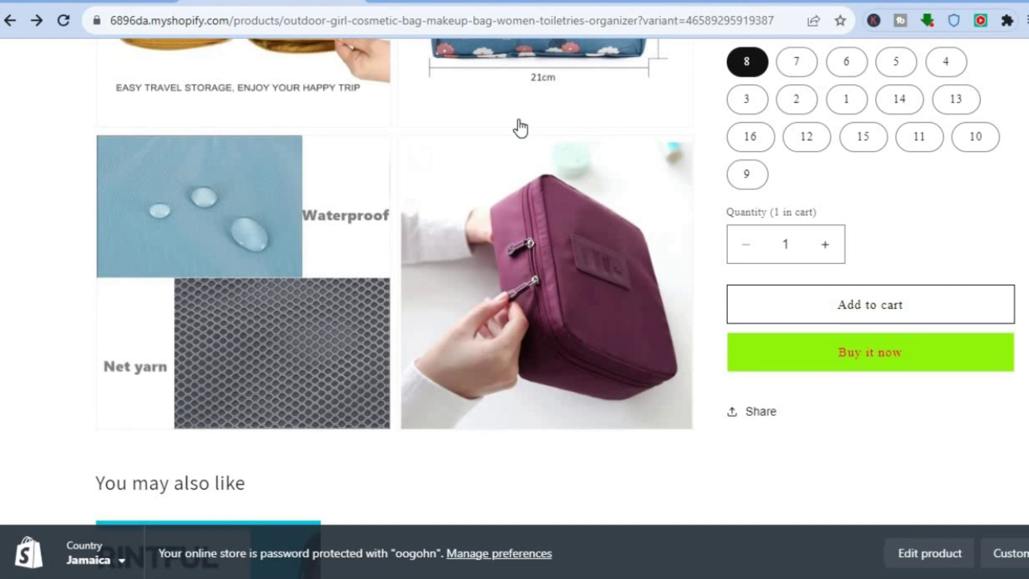
pyautogui.click(586, 3)
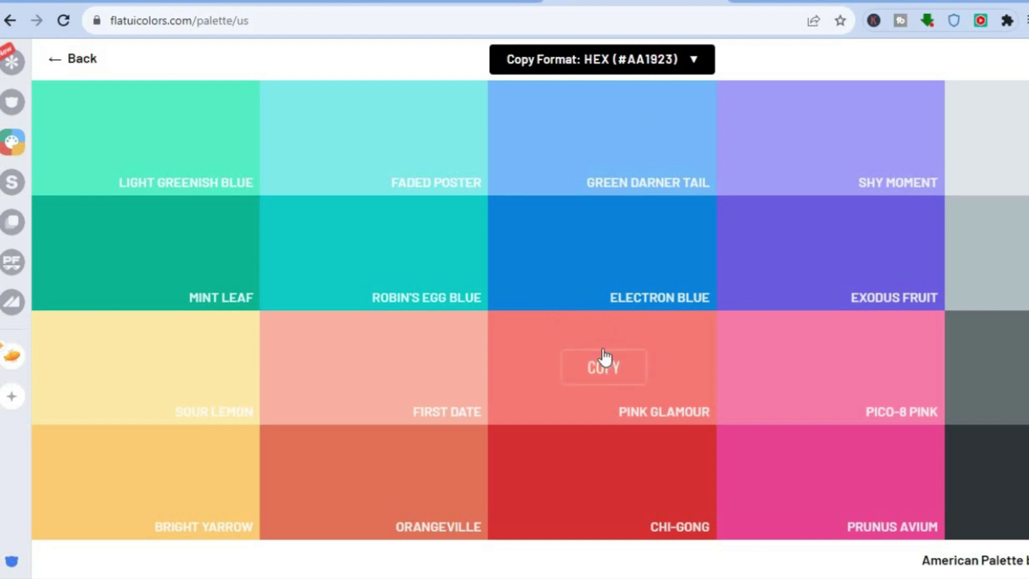
# Step: Replace background #90f502 with Chi-Gong red #d63031 in base.css and save
pyautogui.click(600, 491)
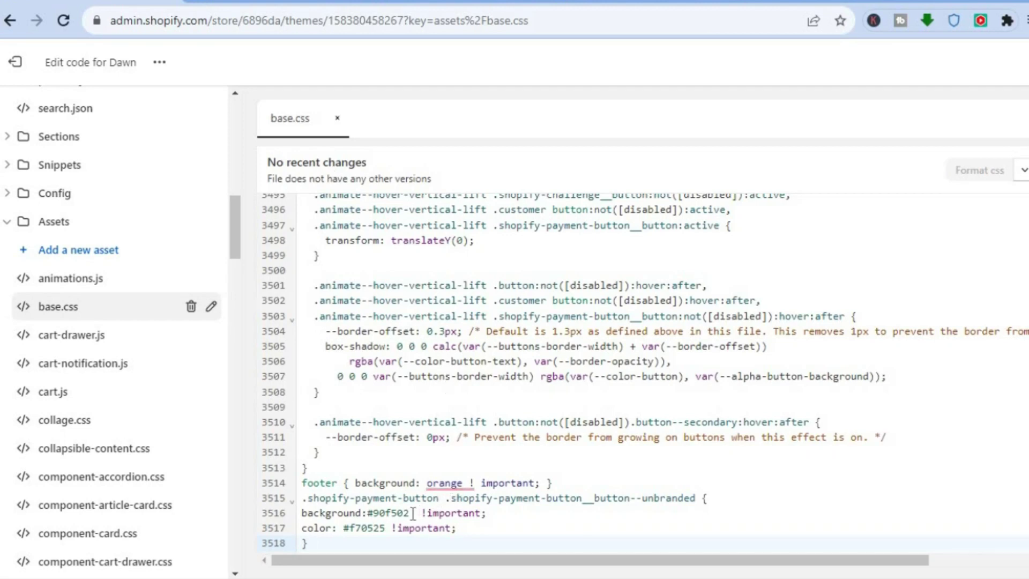
pyautogui.moveTo(410, 513); pyautogui.dragTo(368, 510)
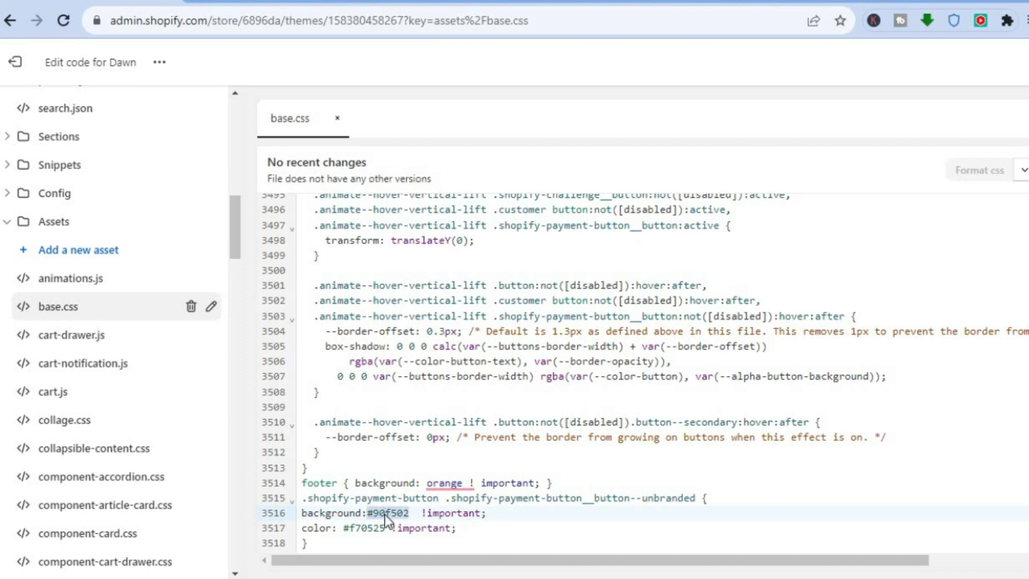
pyautogui.rightClick(386, 514)
pyautogui.click(451, 244)
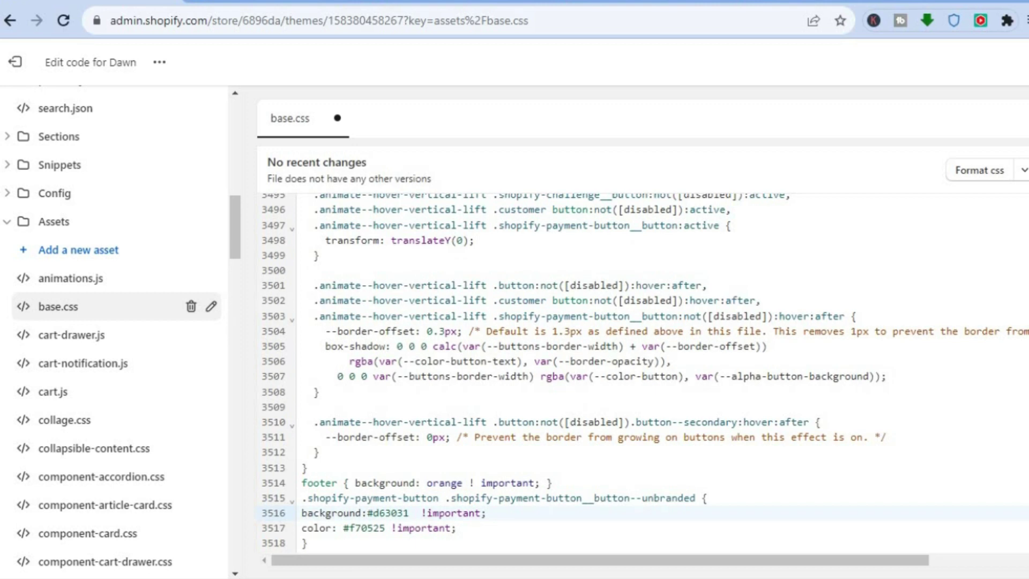
pyautogui.hotkey('ctrl', 's')
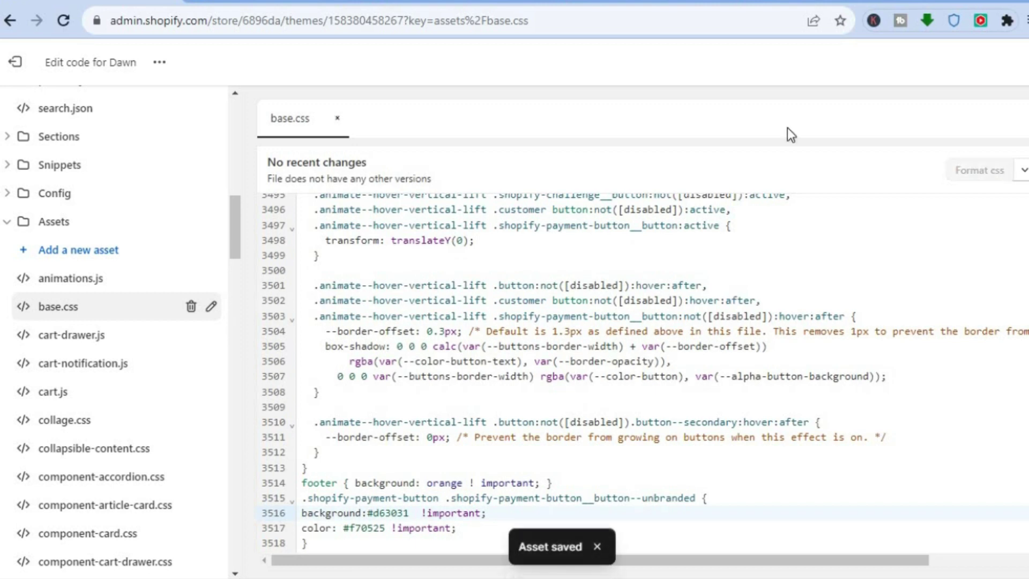
pyautogui.click(234, 2)
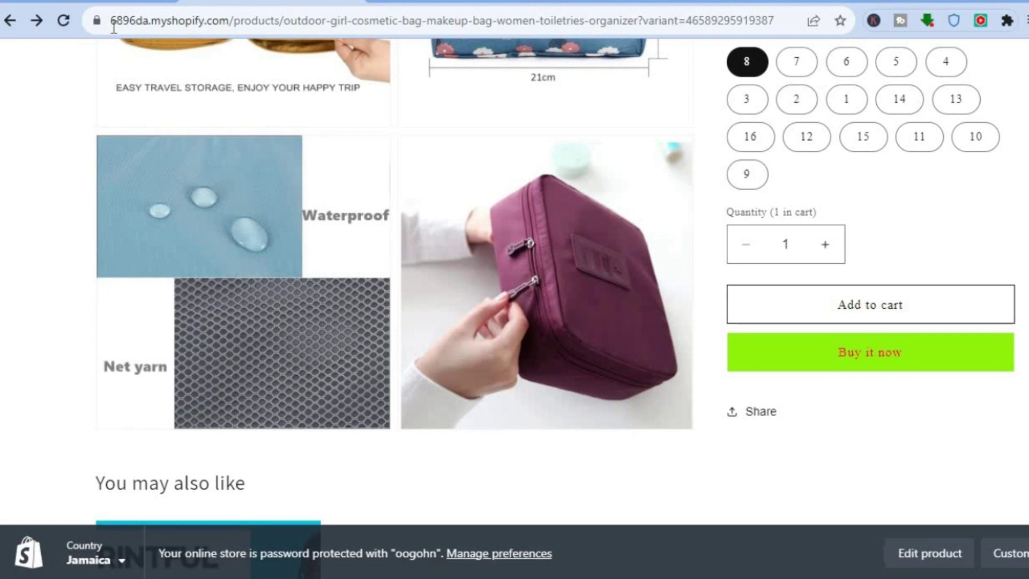
# Step: Reload the product page to see the red Buy it now button
pyautogui.click(69, 28)
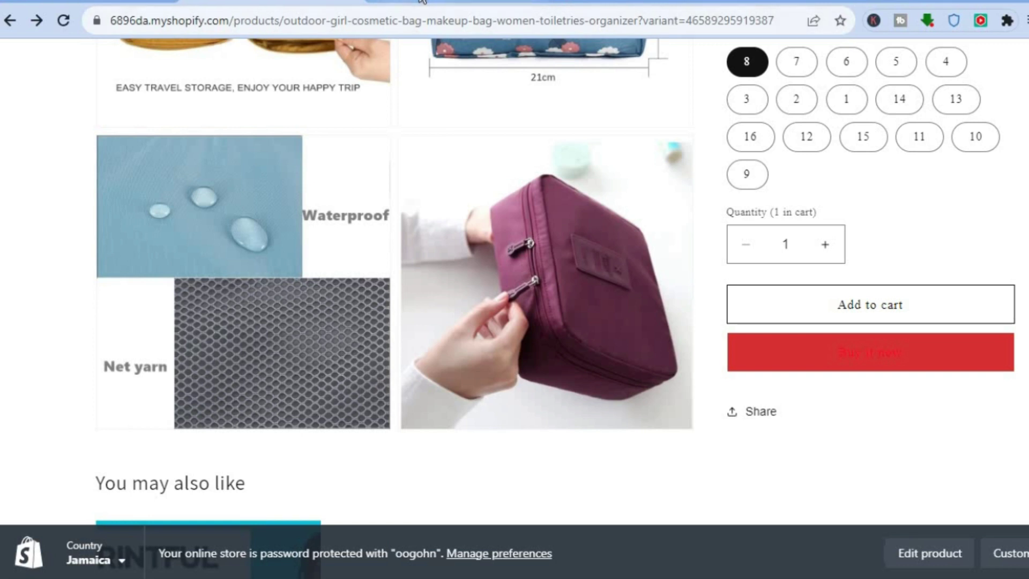
# Step: Replace text colour #f70525 with #2d3436 from the palette in base.css and save
pyautogui.click(632, 8)
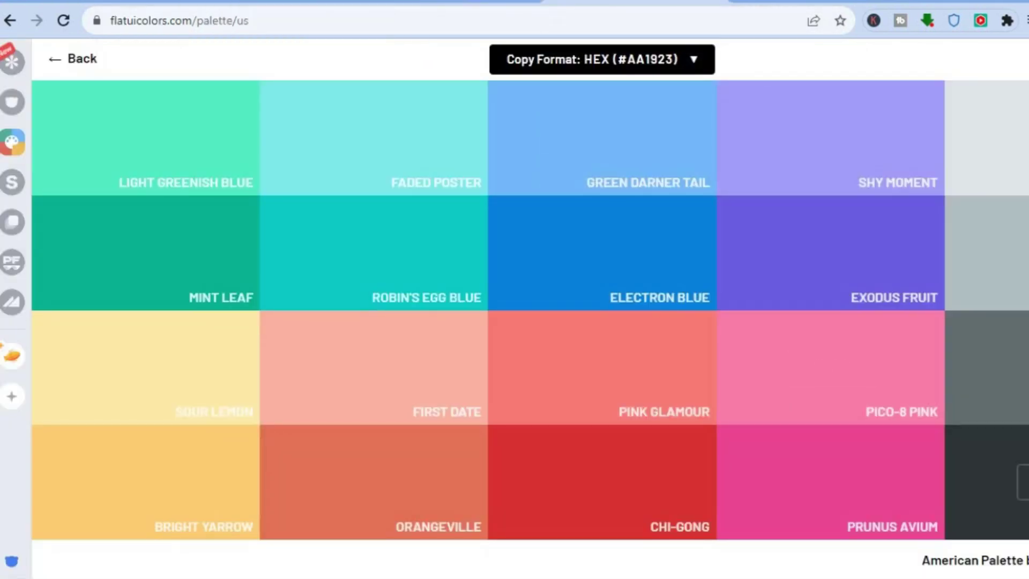
pyautogui.click(1020, 482)
pyautogui.click(78, 5)
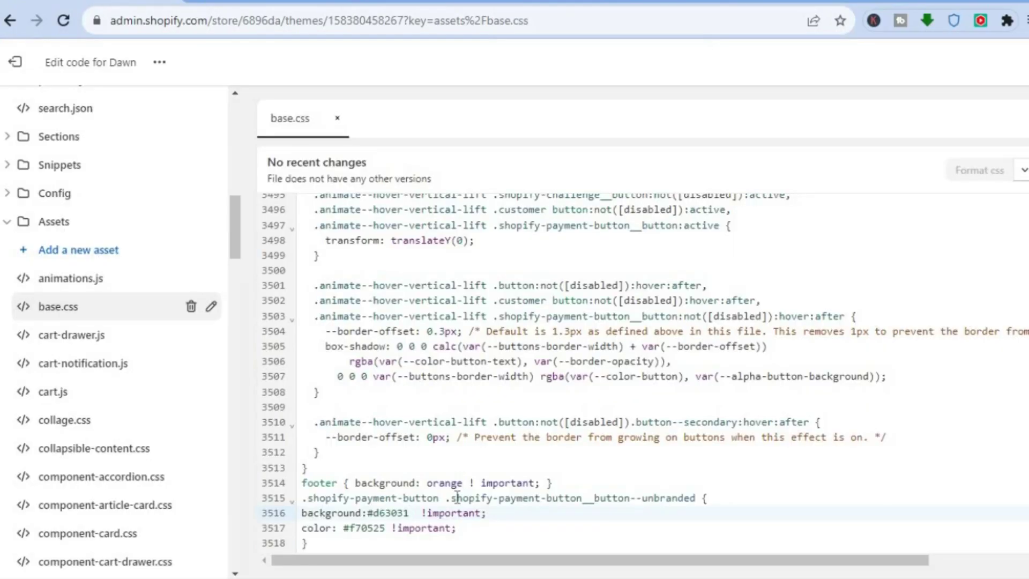
pyautogui.click(386, 528)
pyautogui.moveTo(386, 528); pyautogui.dragTo(343, 528)
pyautogui.rightClick(343, 527)
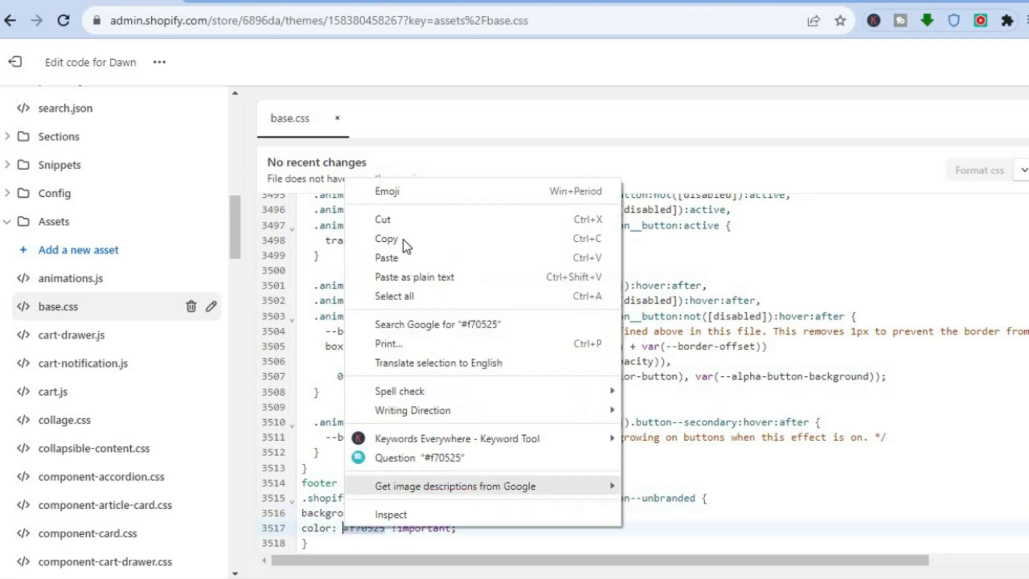
pyautogui.click(396, 257)
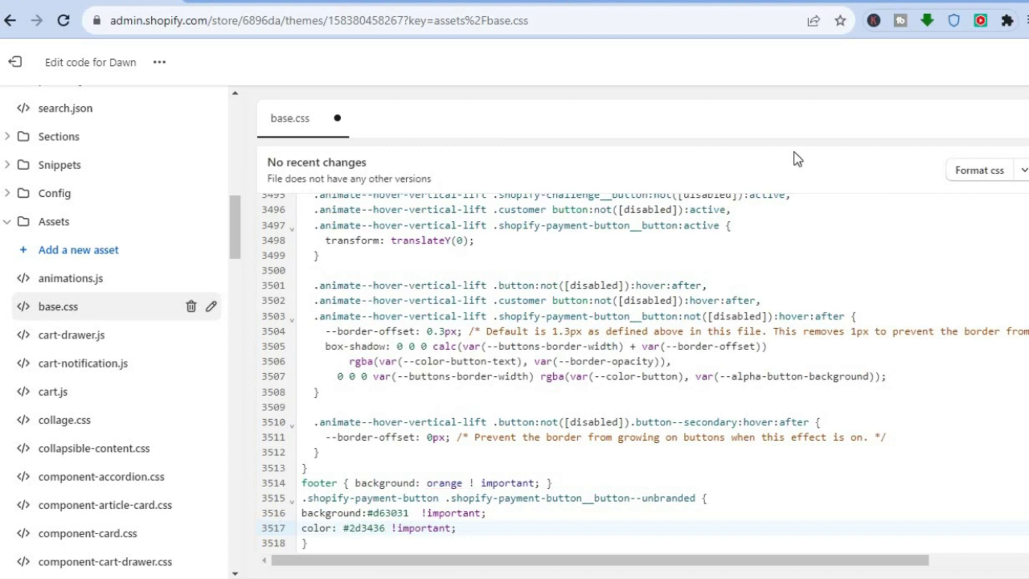
pyautogui.hotkey('ctrl', 's')
pyautogui.click(257, 1)
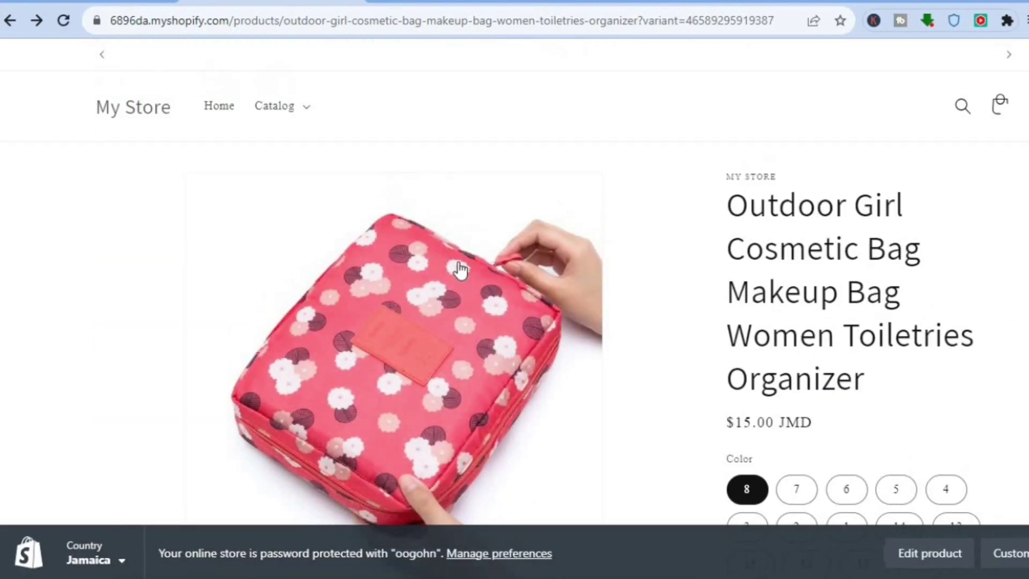
# Step: Open the TRAVEL TALE suitcase from the home page and test its red Buy it now button
pyautogui.click(223, 108)
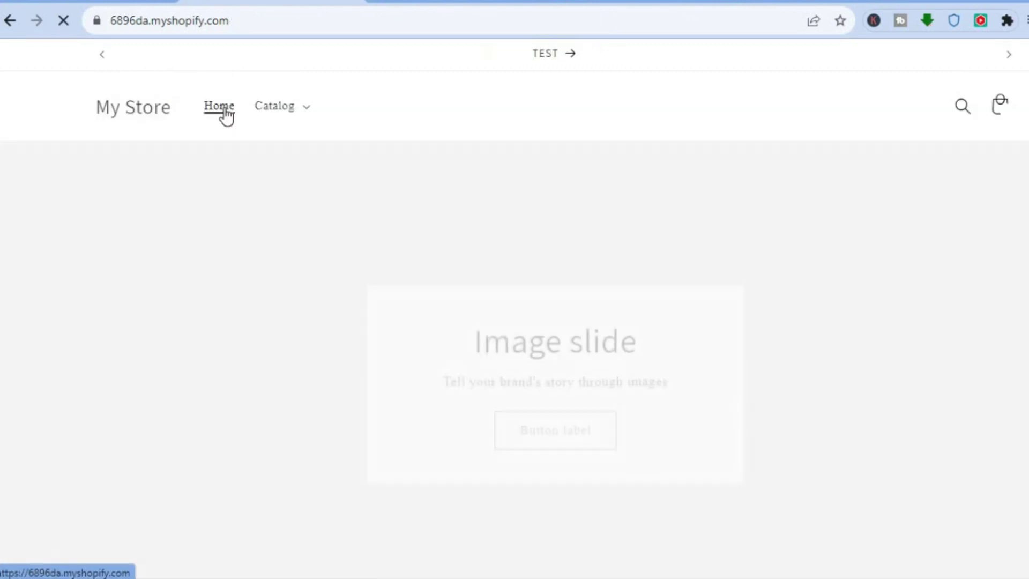
pyautogui.scroll(-10, 514, 289)
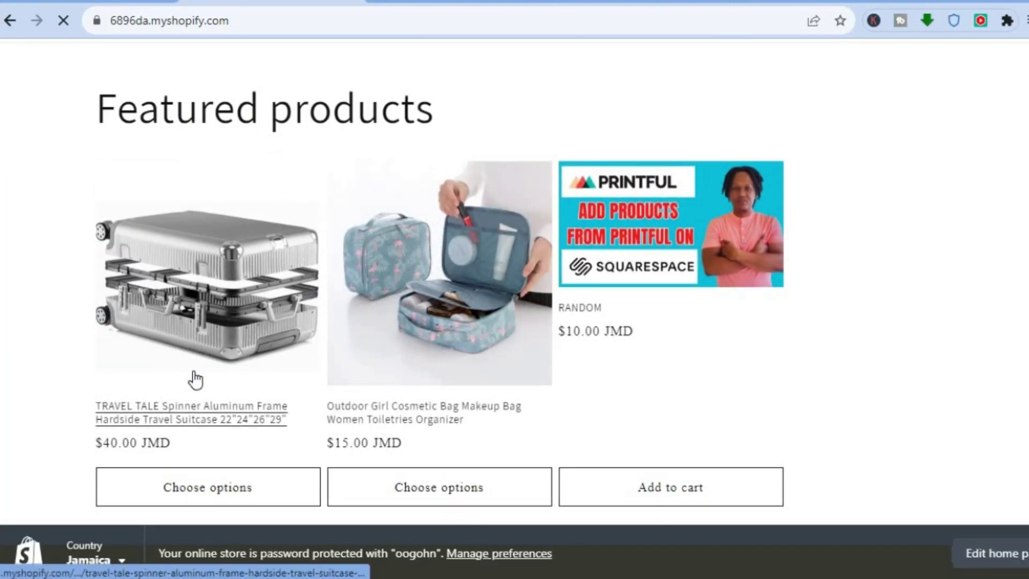
pyautogui.click(196, 379)
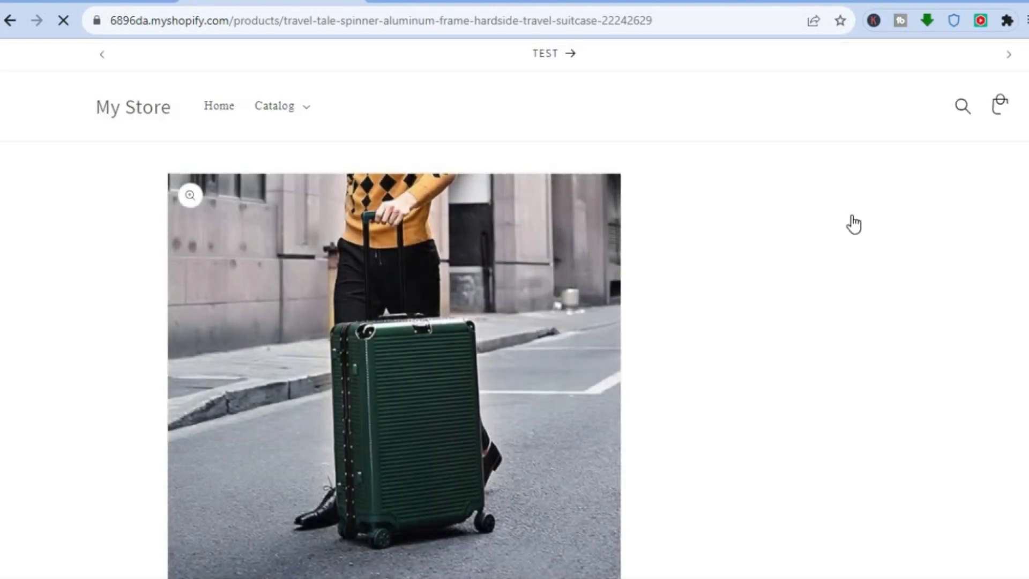
pyautogui.scroll(-8, 515, 311)
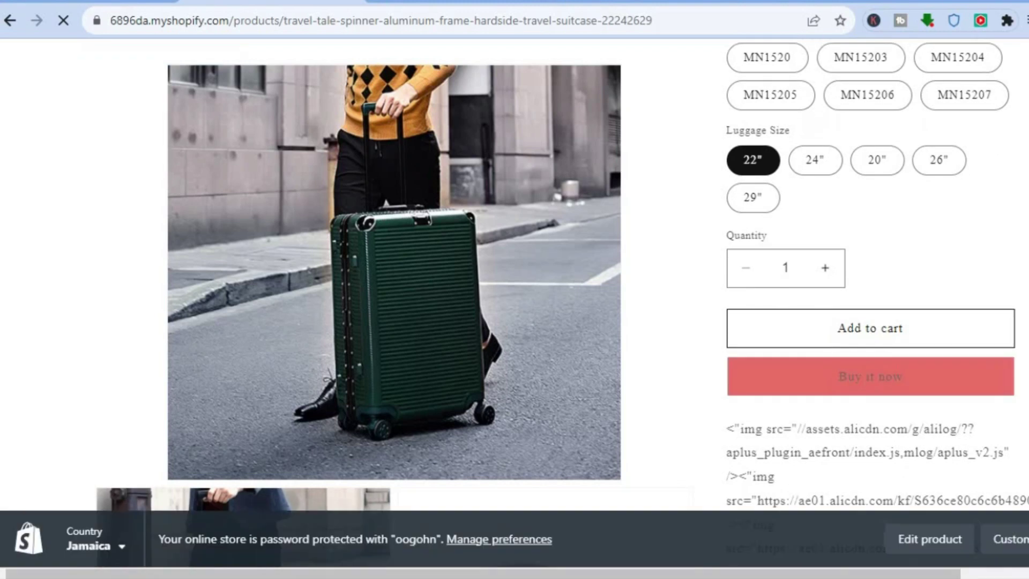
pyautogui.scroll(-3, 1013, 230)
pyautogui.click(909, 217)
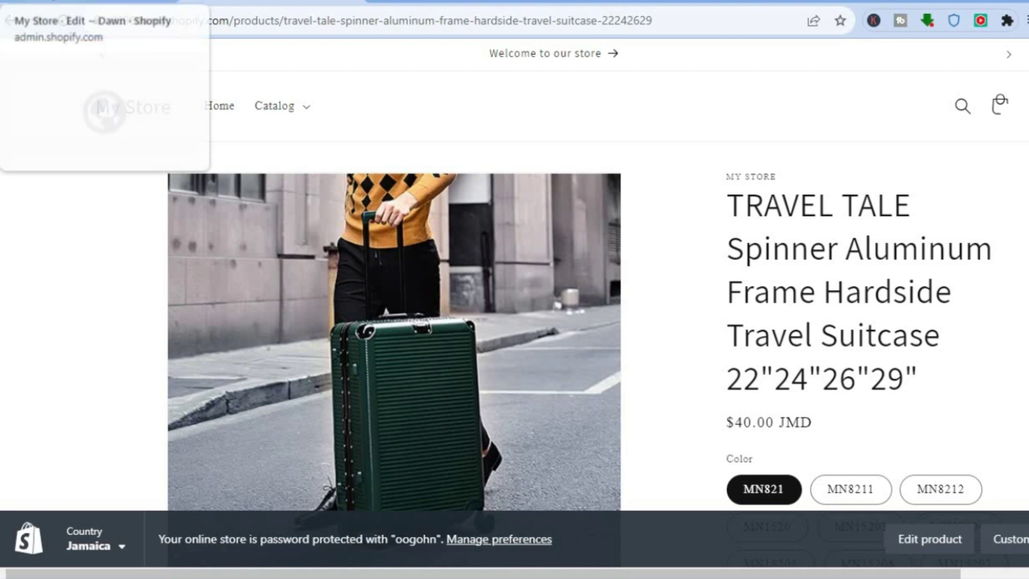
pyautogui.click(96, 1)
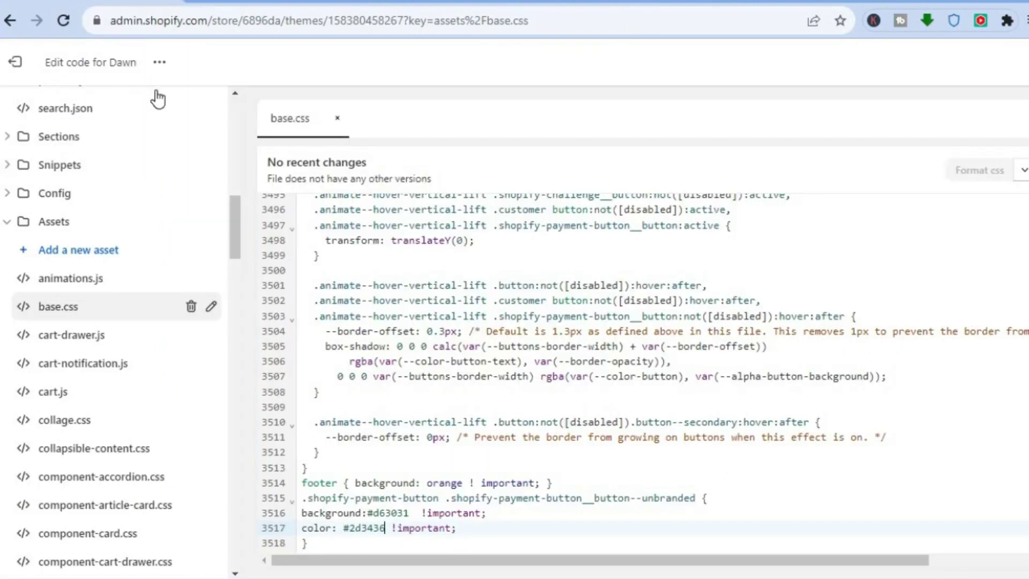
# Step: Leave the code editor and reach the Shopify App Store through Apps' recommended apps
pyautogui.click(20, 64)
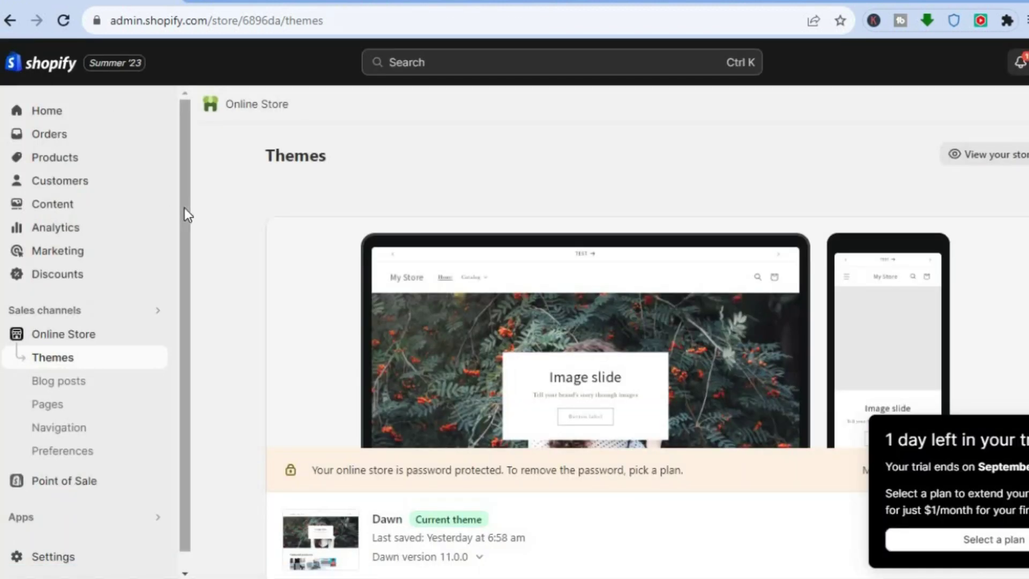
pyautogui.scroll(-1, 187, 284)
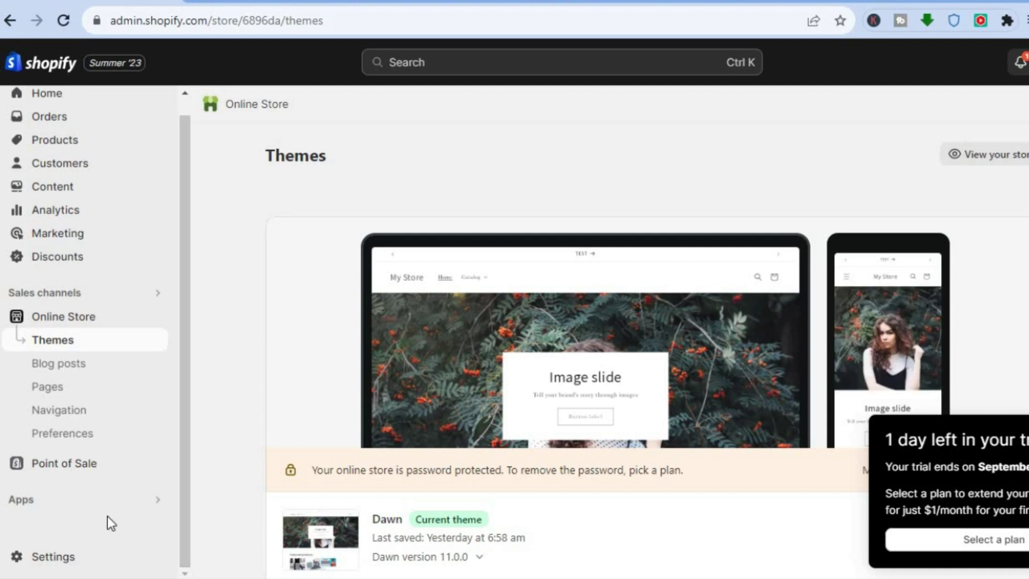
pyautogui.click(35, 500)
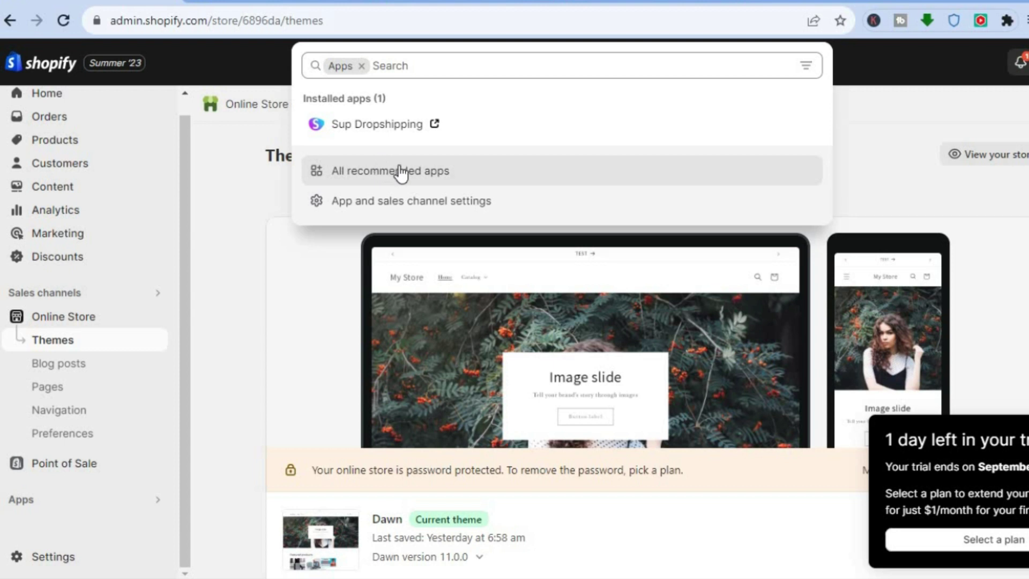
pyautogui.click(431, 175)
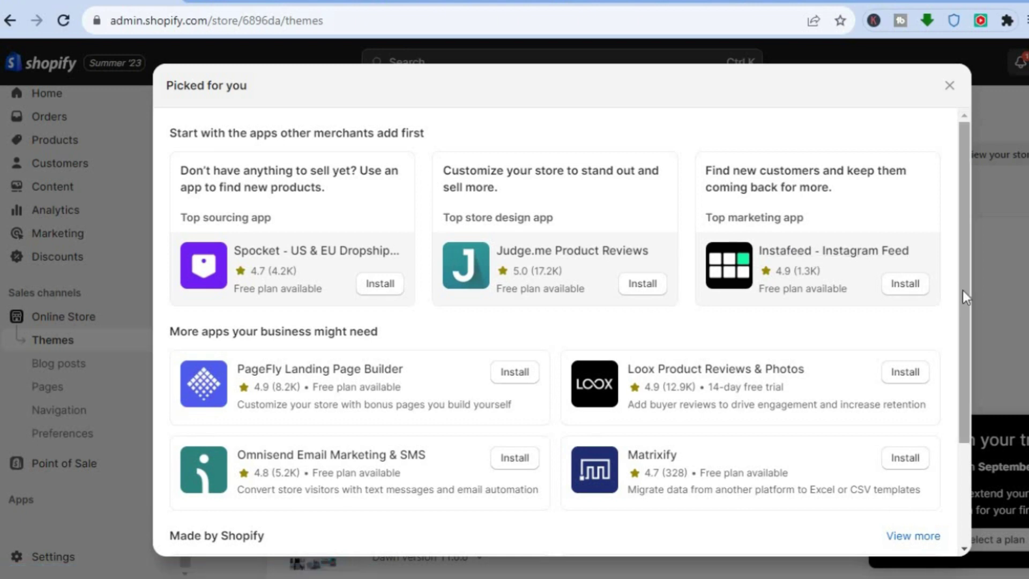
pyautogui.scroll(-3, 963, 308)
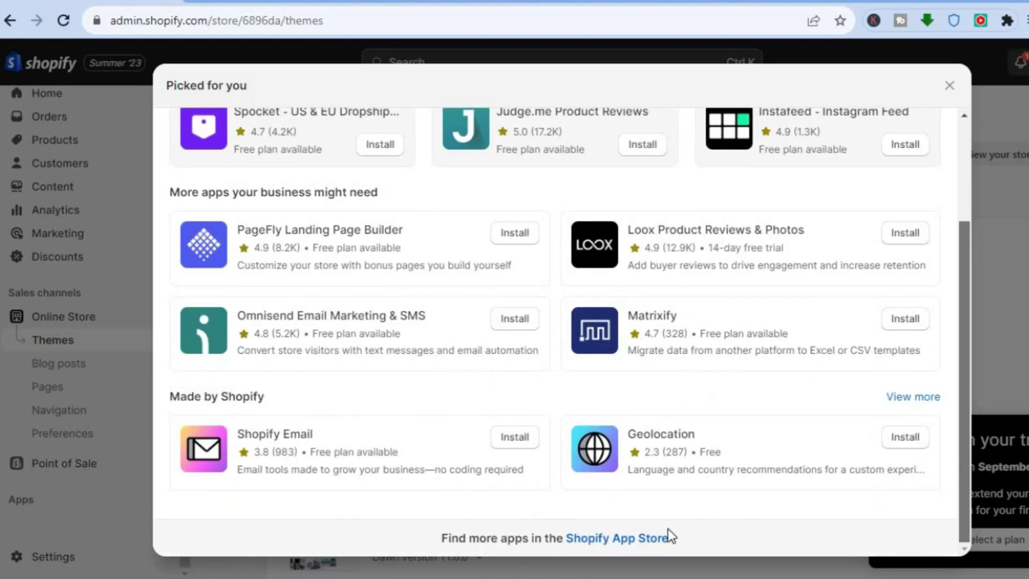
pyautogui.click(654, 533)
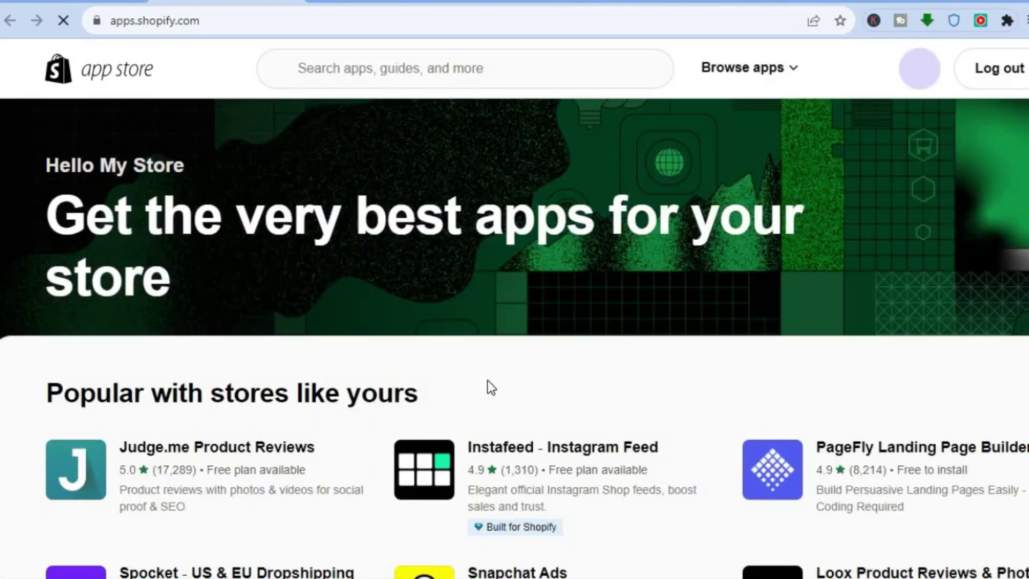
# Step: Search the App Store for 'buy button' and open the Buy Button channel listing
pyautogui.click(403, 70)
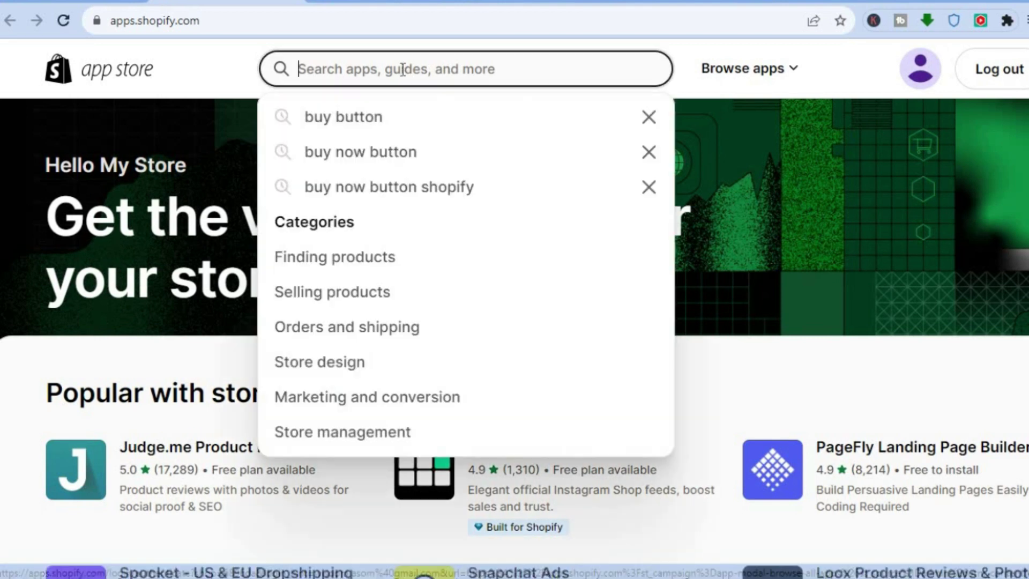
pyautogui.click(385, 114)
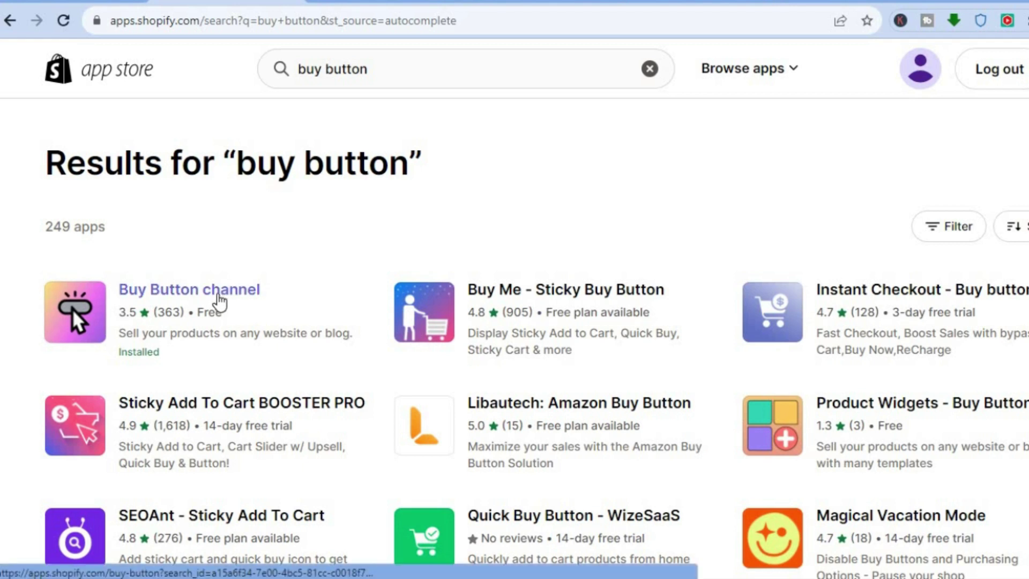
pyautogui.click(219, 301)
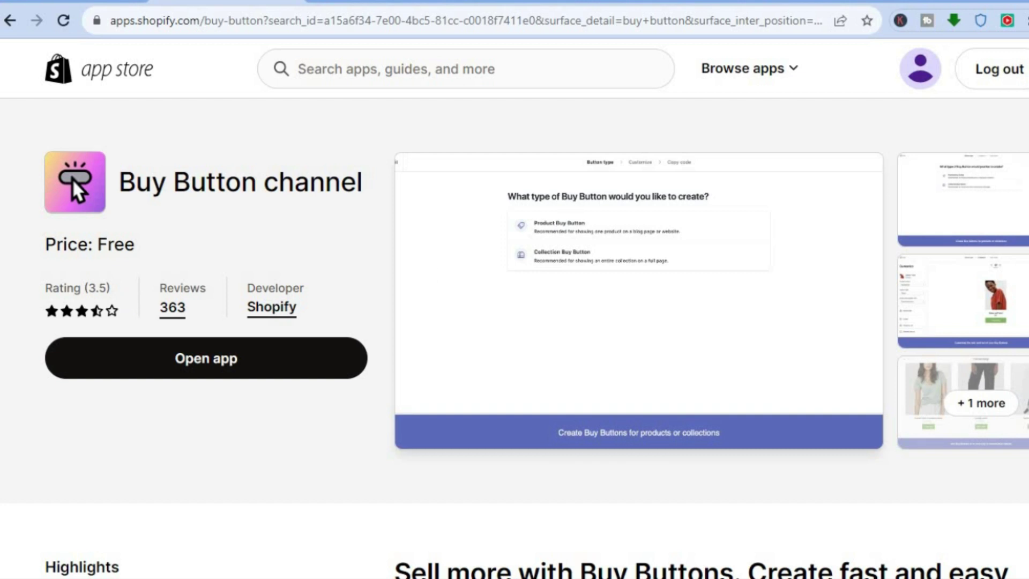
# Step: Review the Buy Button channel listing and open the app in the store admin
pyautogui.scroll(-3, 514, 337)
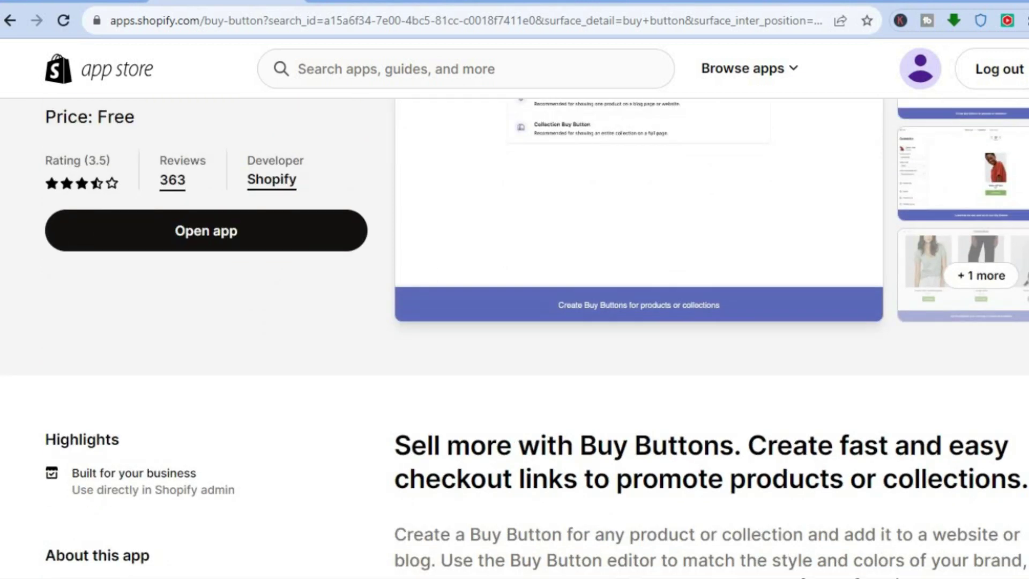
pyautogui.scroll(3, 697, 247)
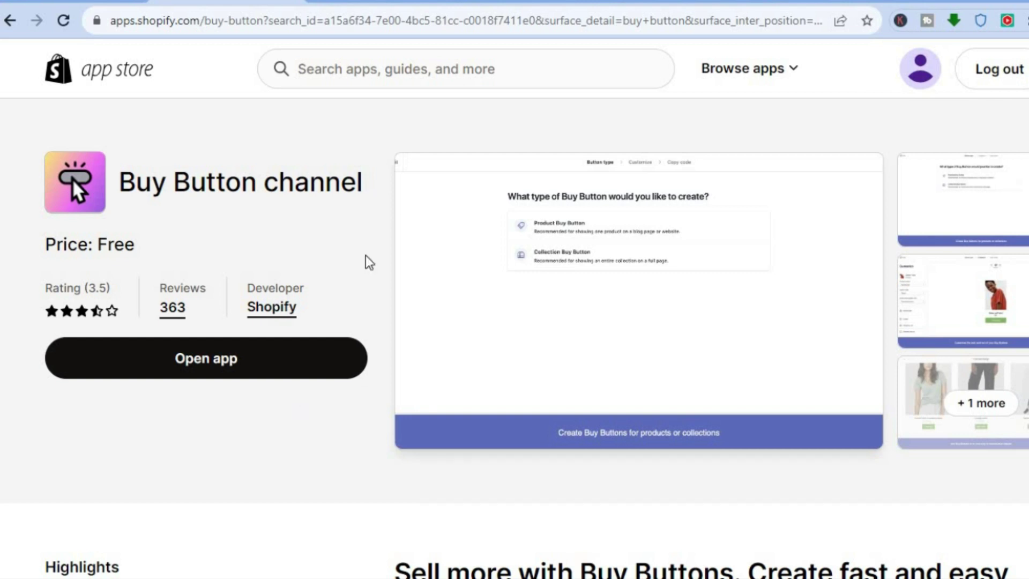
pyautogui.click(239, 358)
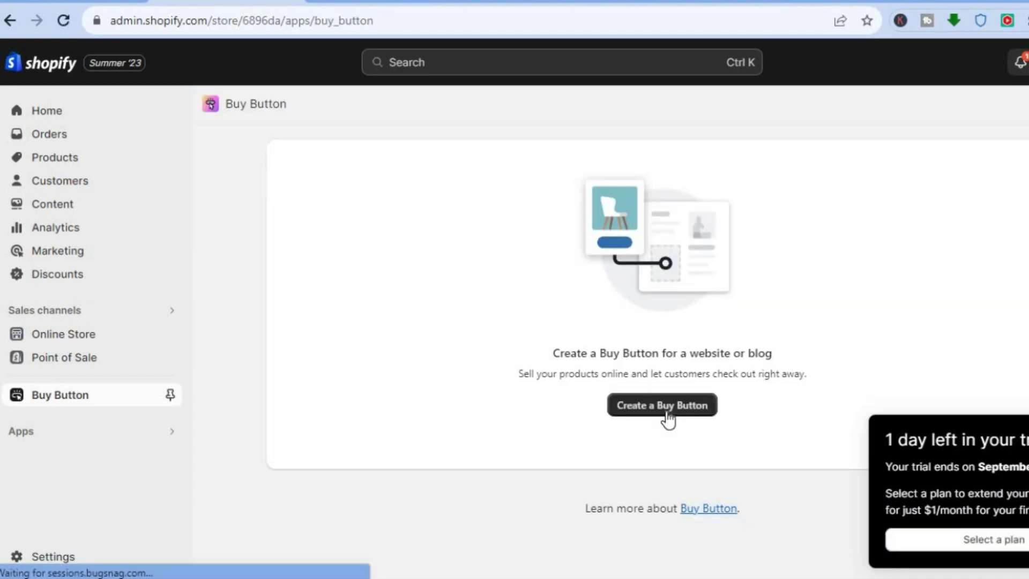
# Step: Create a Product Buy Button for the TRAVEL TALE suitcase
pyautogui.click(665, 409)
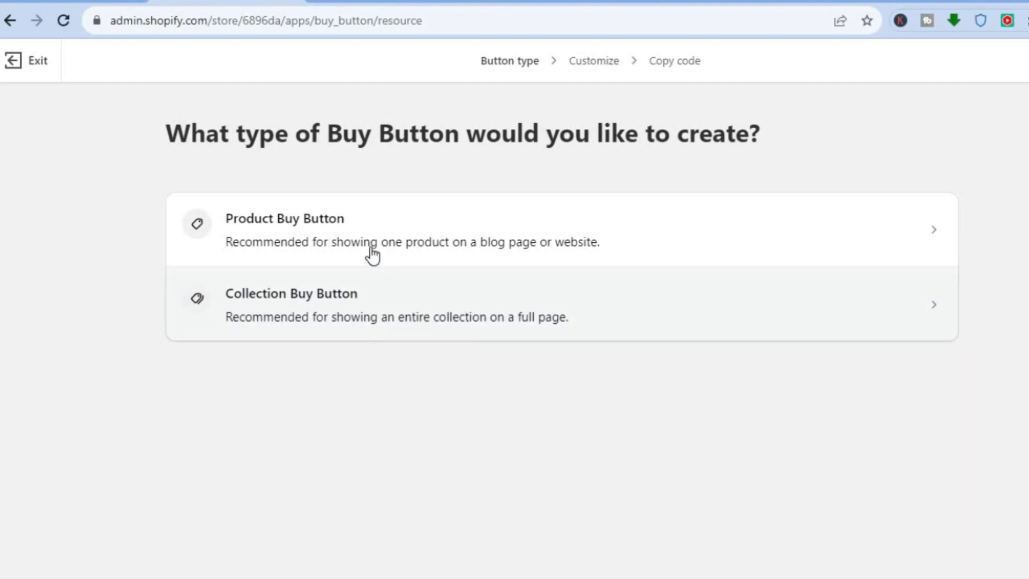
pyautogui.click(414, 233)
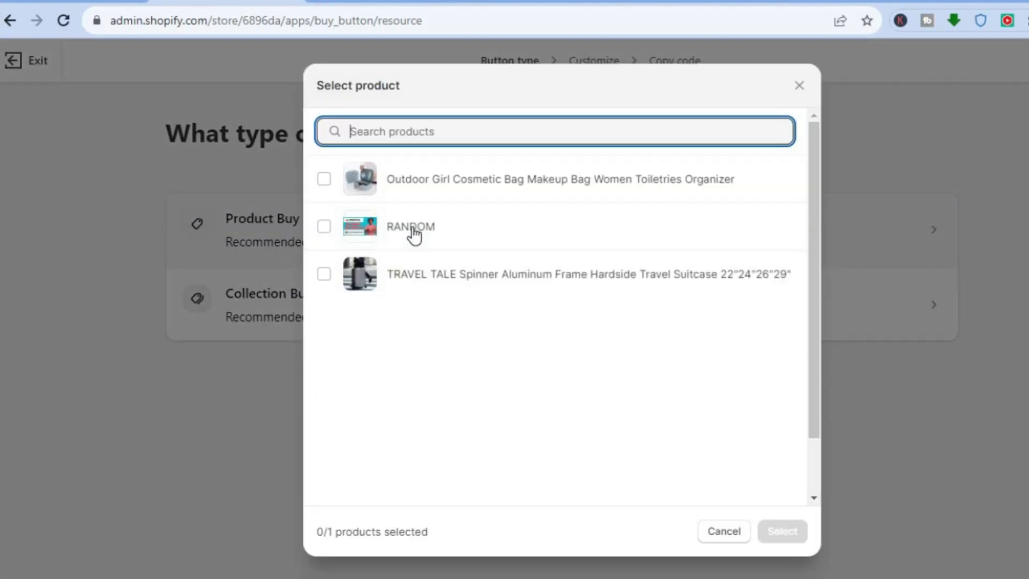
pyautogui.click(434, 271)
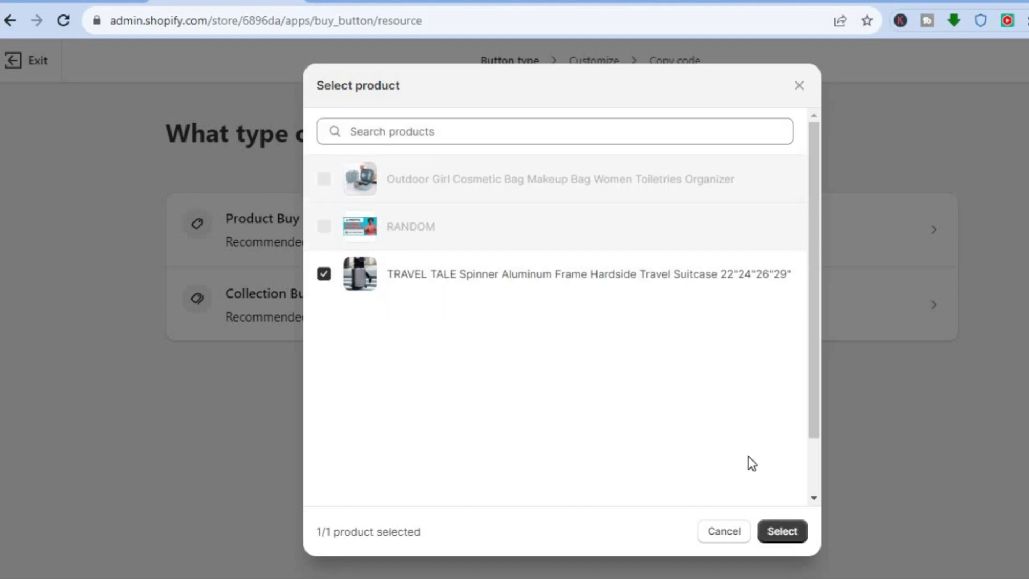
pyautogui.click(791, 529)
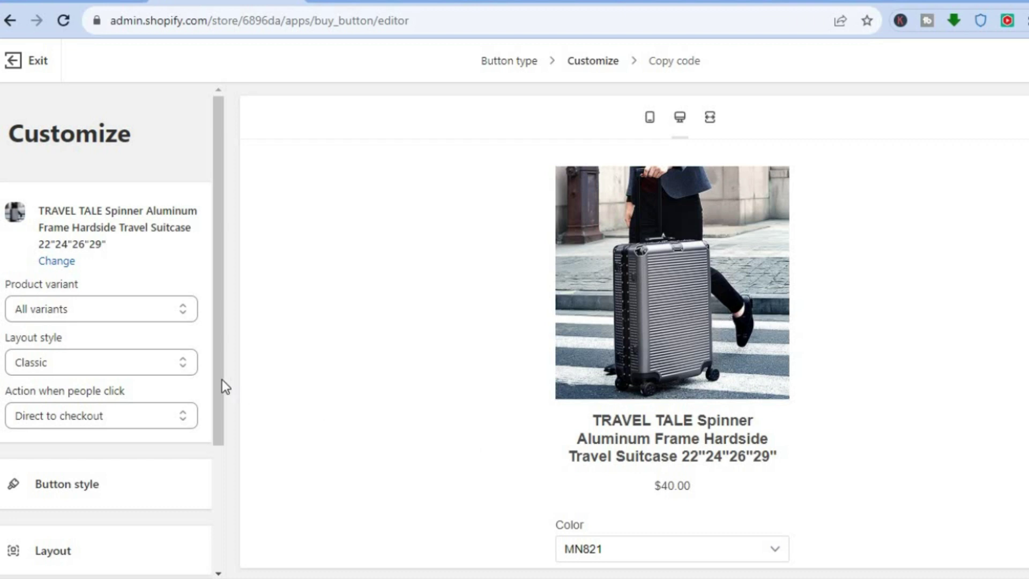
# Step: Switch the suitcase button's layout style to Full view, keeping all variants
pyautogui.moveTo(221, 378); pyautogui.dragTo(220, 419)
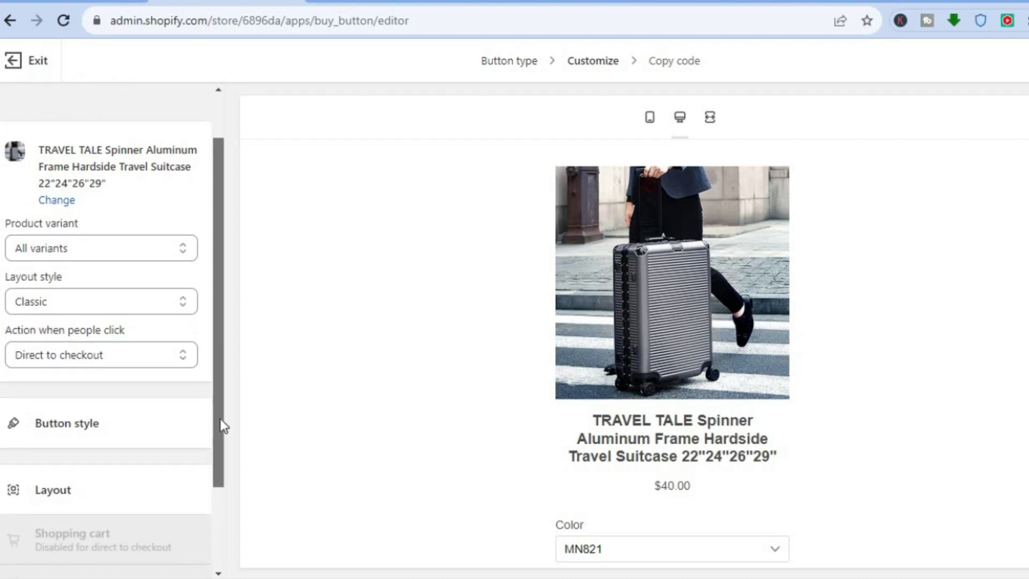
pyautogui.click(134, 243)
pyautogui.click(134, 243)
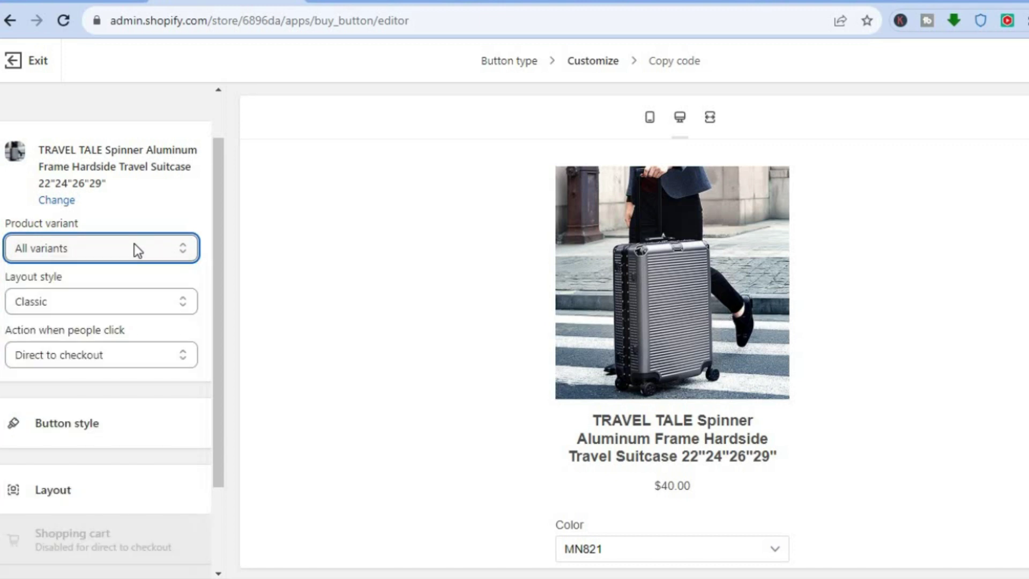
pyautogui.click(143, 300)
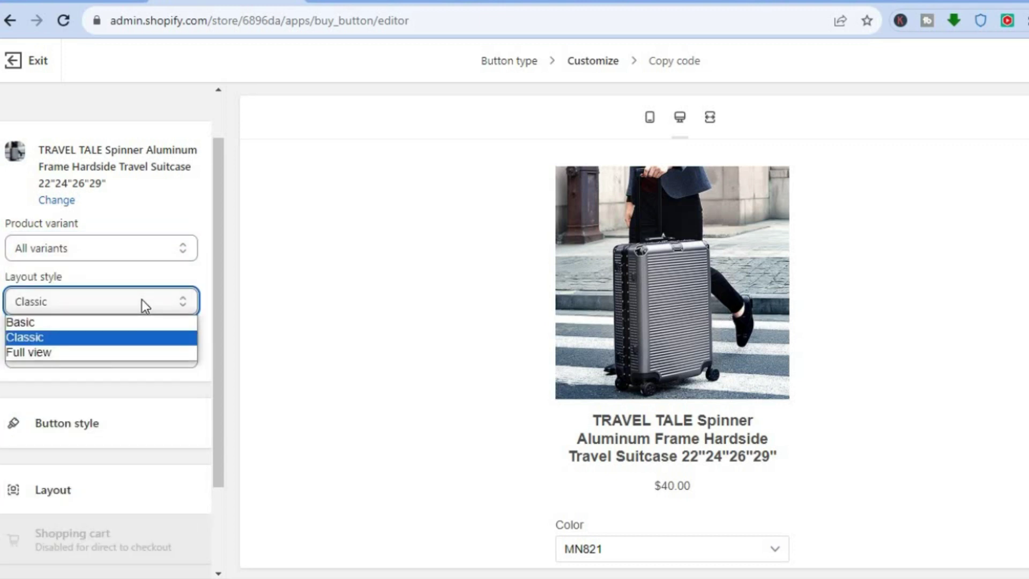
pyautogui.click(143, 300)
pyautogui.click(143, 302)
pyautogui.click(107, 347)
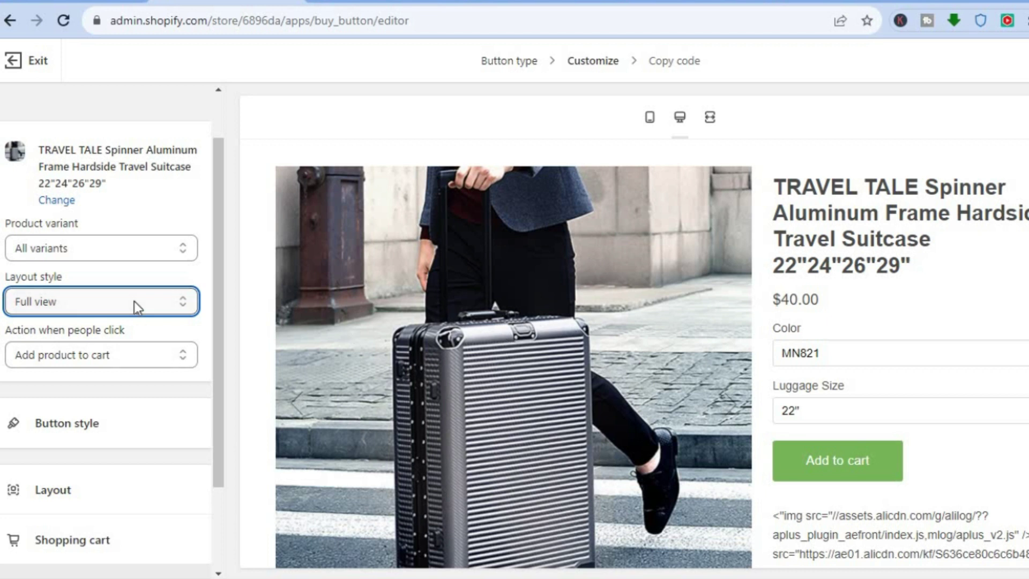
# Step: Make the button go Direct to checkout, reading Buy now, and view the storefront suitcase page
pyautogui.click(110, 357)
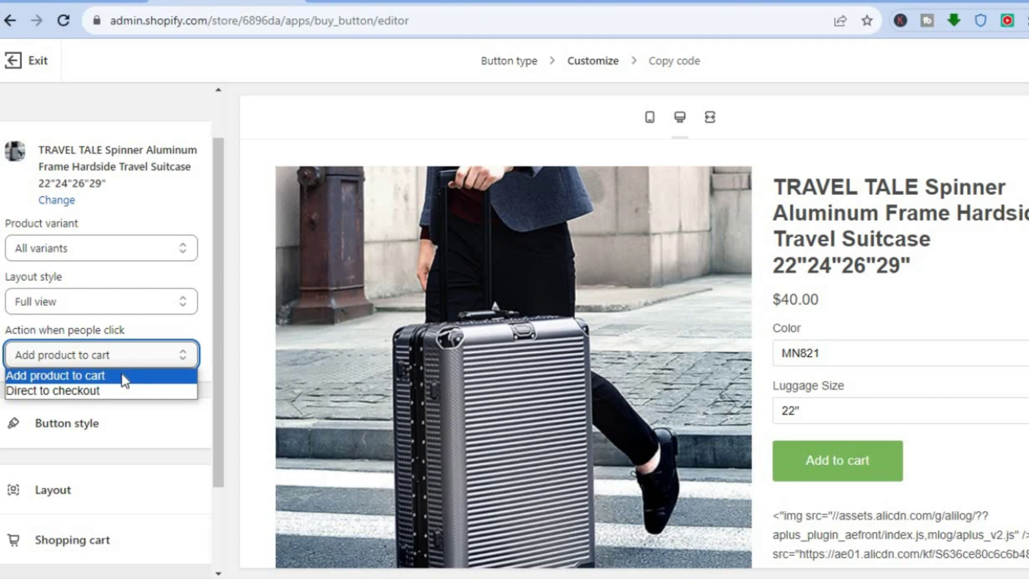
pyautogui.click(113, 392)
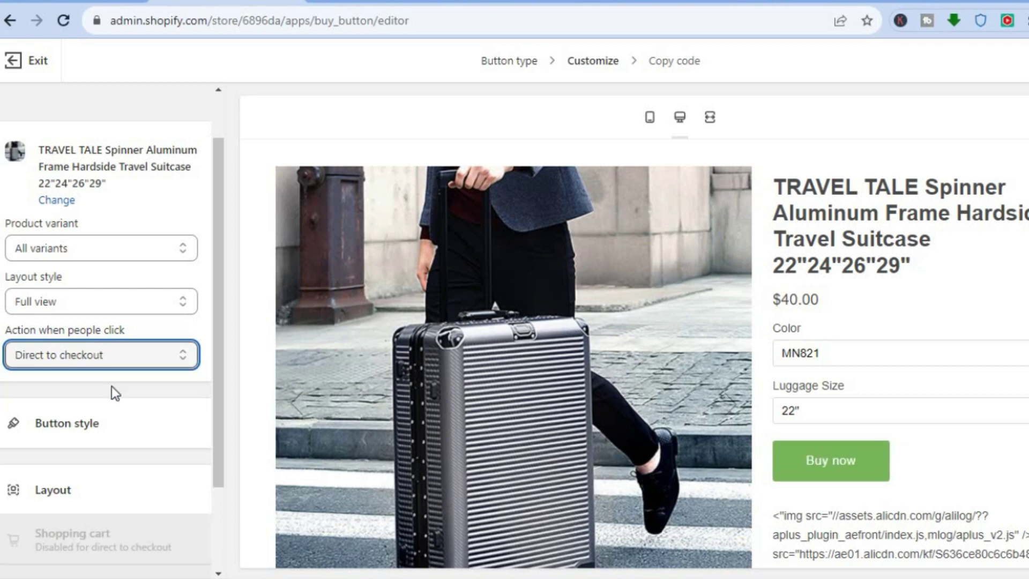
pyautogui.click(356, 1)
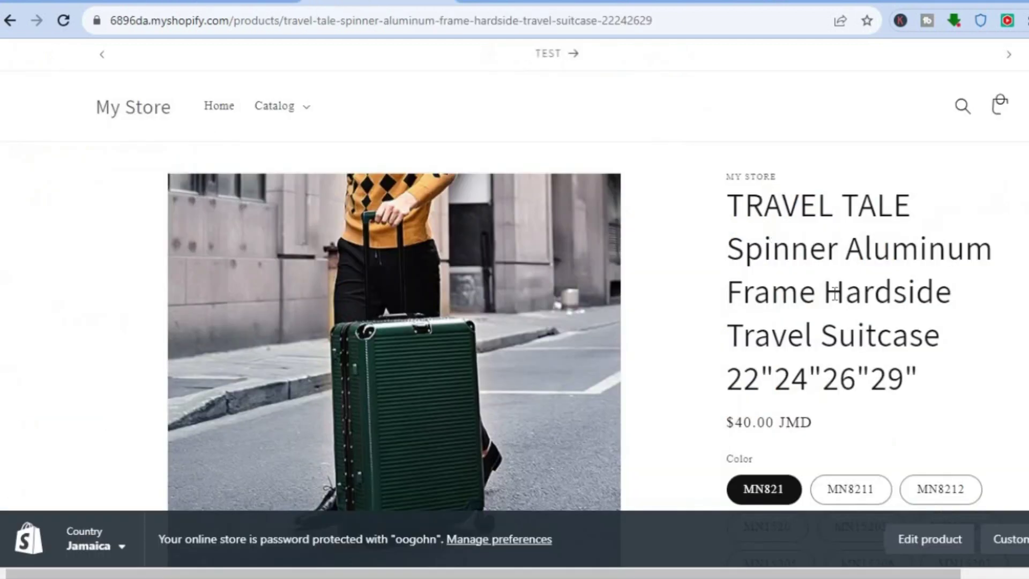
# Step: Test the suitcase's Buy it now checkout, then bring up Button style in the editor
pyautogui.scroll(-5, 951, 307)
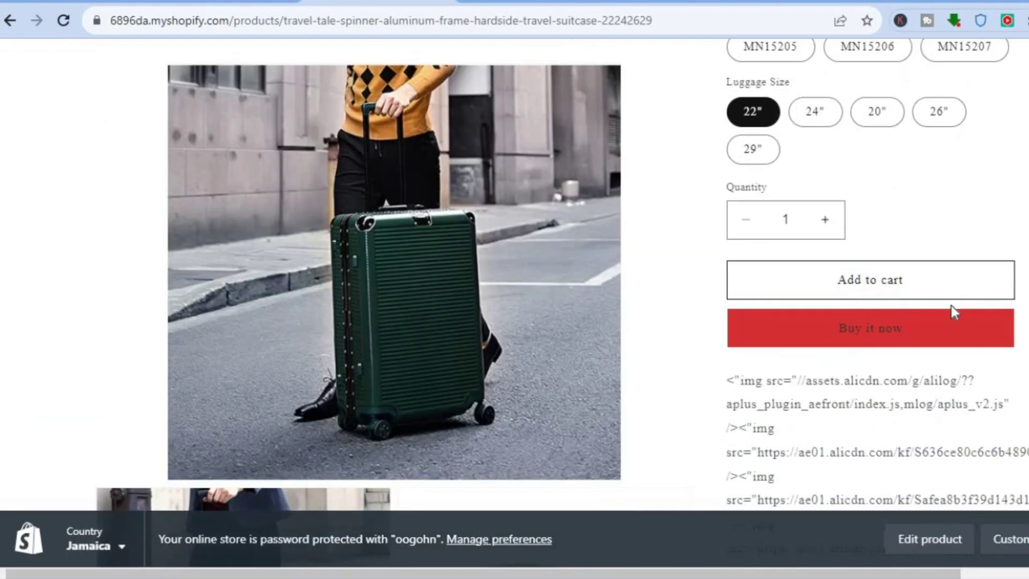
pyautogui.click(926, 332)
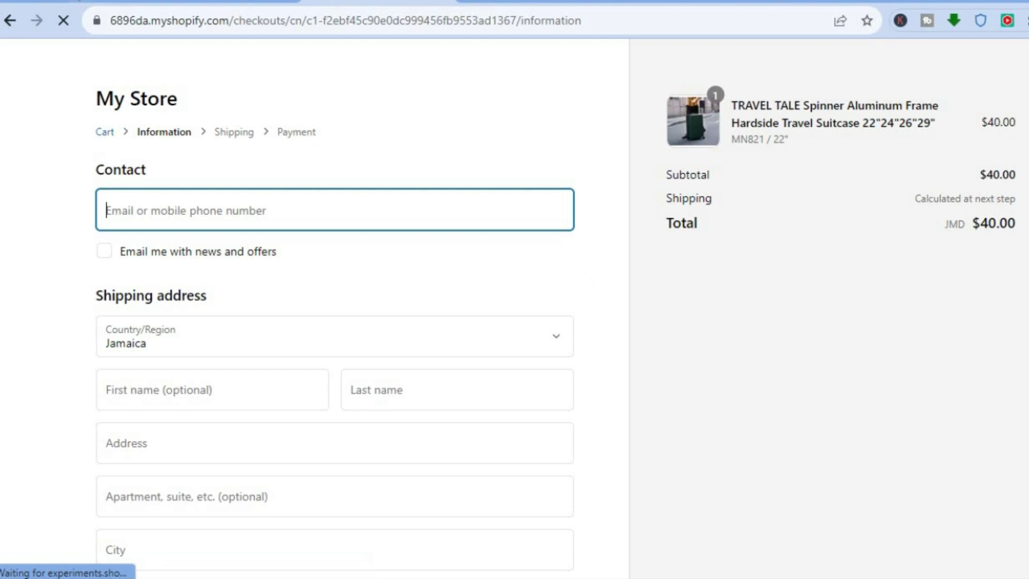
pyautogui.click(200, 1)
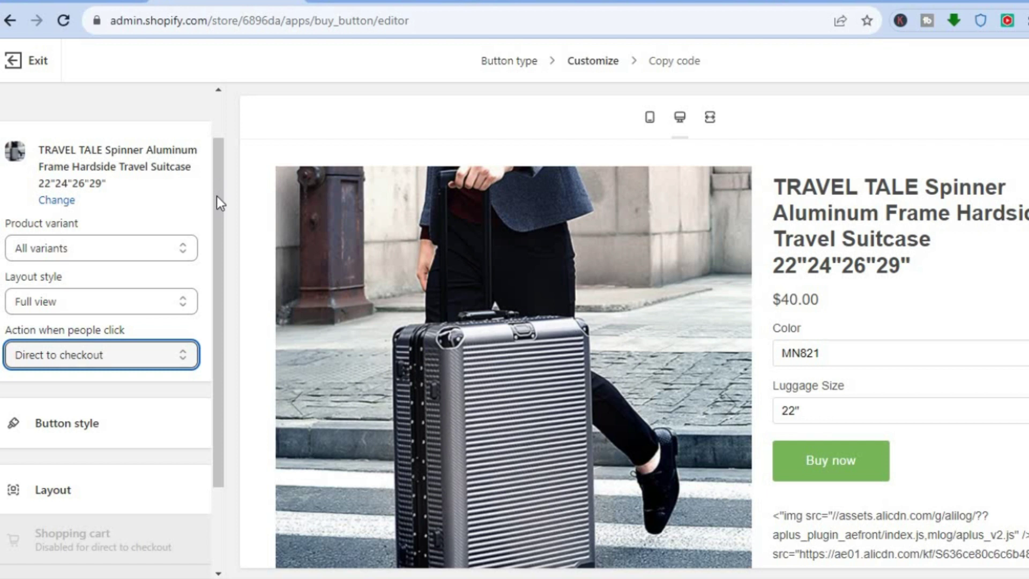
pyautogui.moveTo(217, 195); pyautogui.dragTo(220, 300)
pyautogui.click(104, 320)
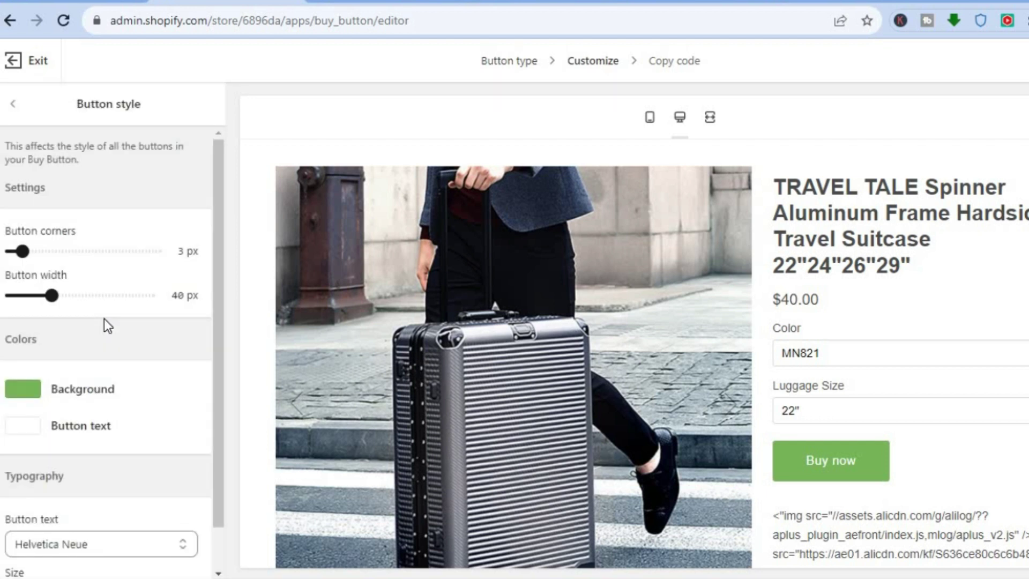
# Step: Give the Buy now button a teal #57adb6 background, keeping white text
pyautogui.click(58, 396)
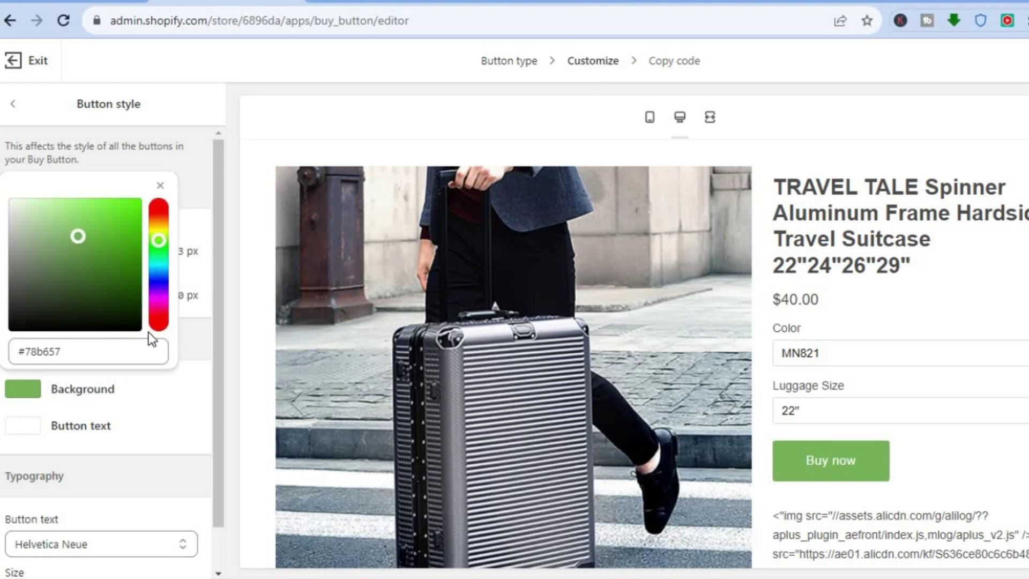
pyautogui.click(158, 271)
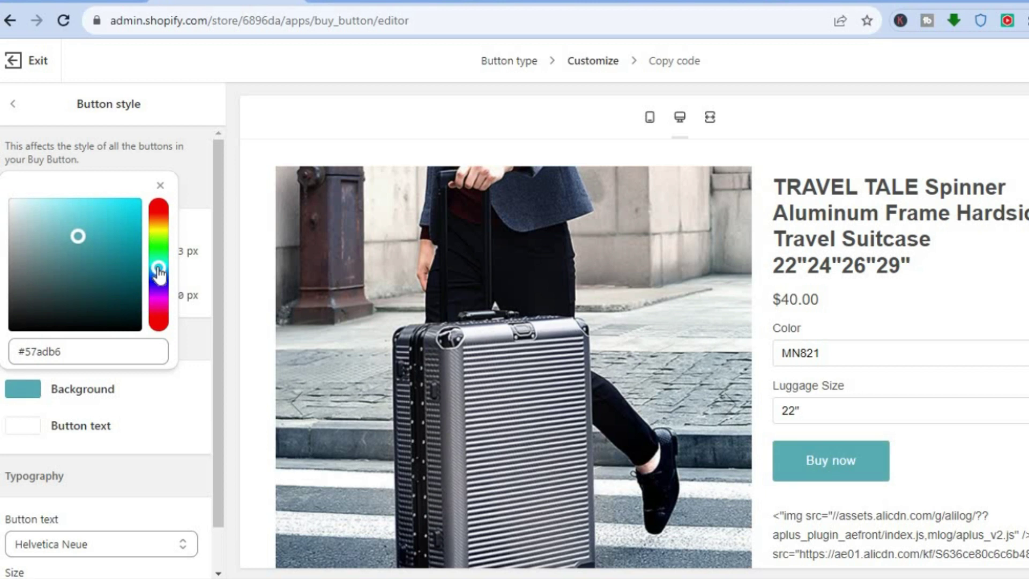
pyautogui.click(98, 436)
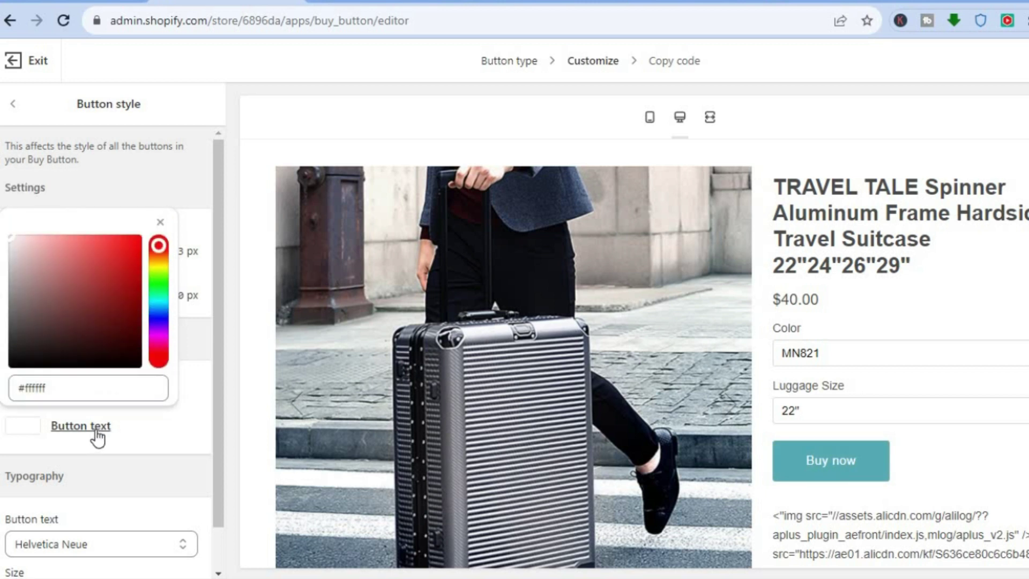
pyautogui.click(158, 350)
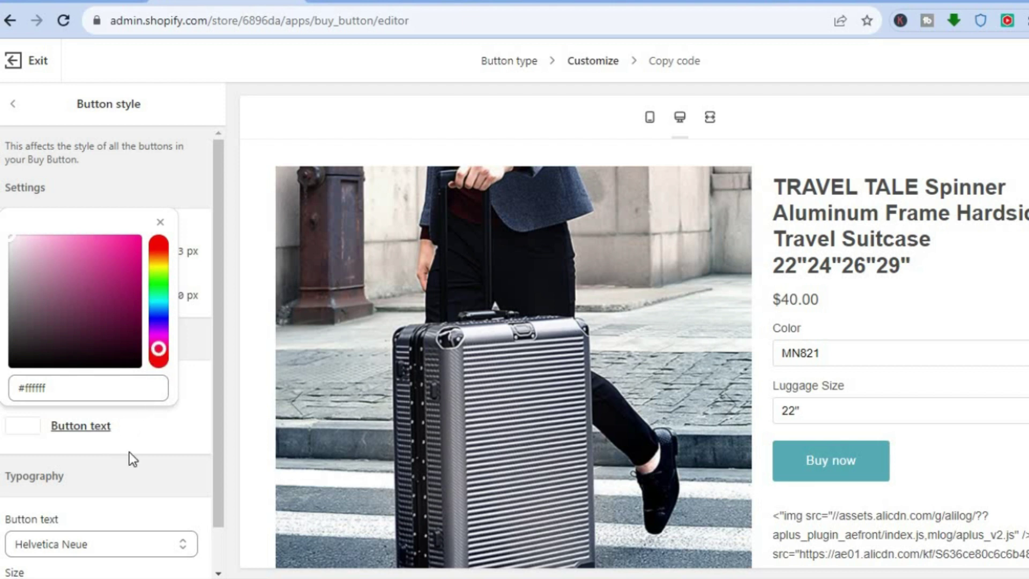
pyautogui.click(130, 467)
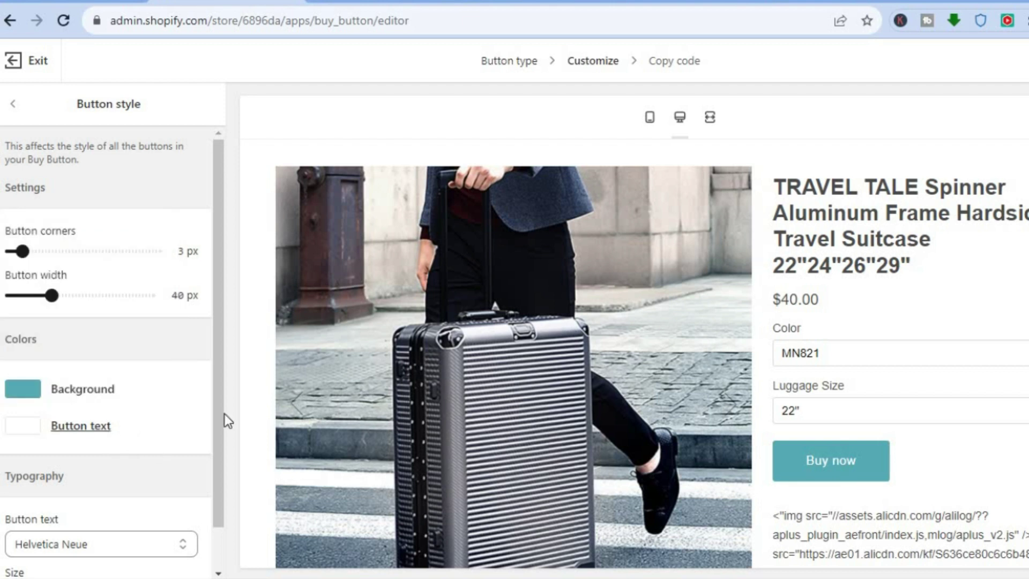
# Step: Set the button text to Lato Bold at 16 px and return to the main settings
pyautogui.scroll(-1, 211, 482)
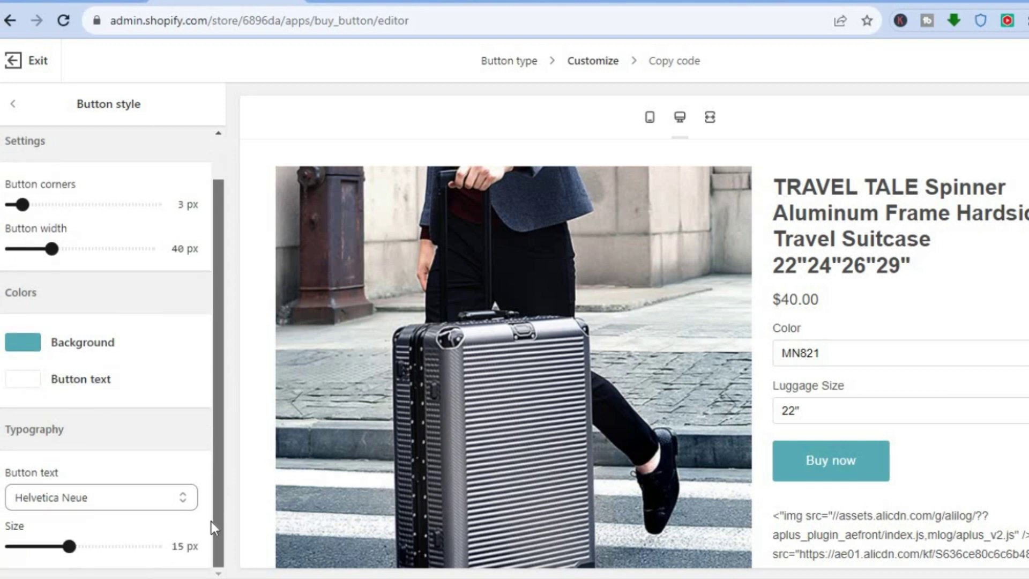
pyautogui.click(159, 497)
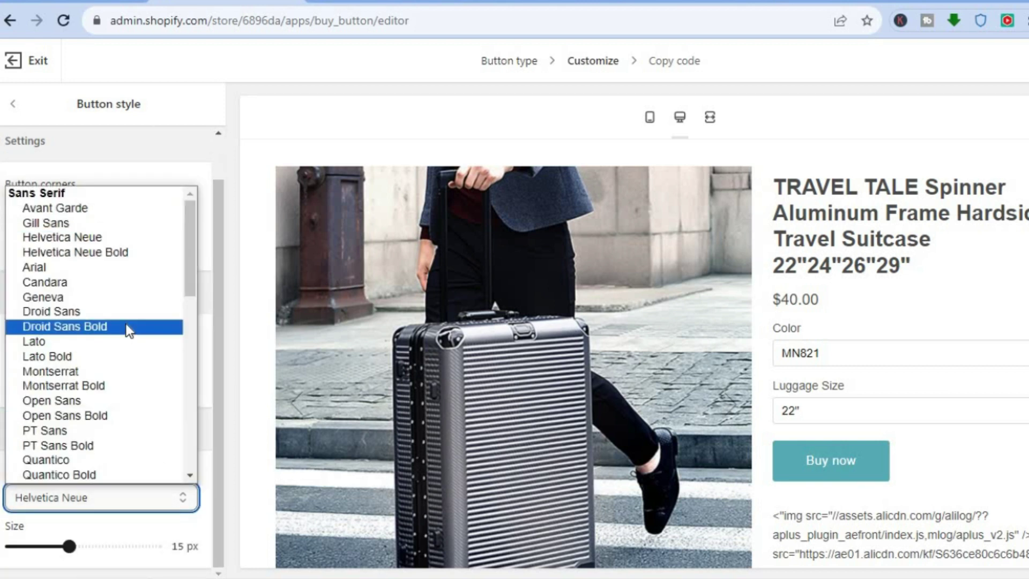
pyautogui.click(105, 355)
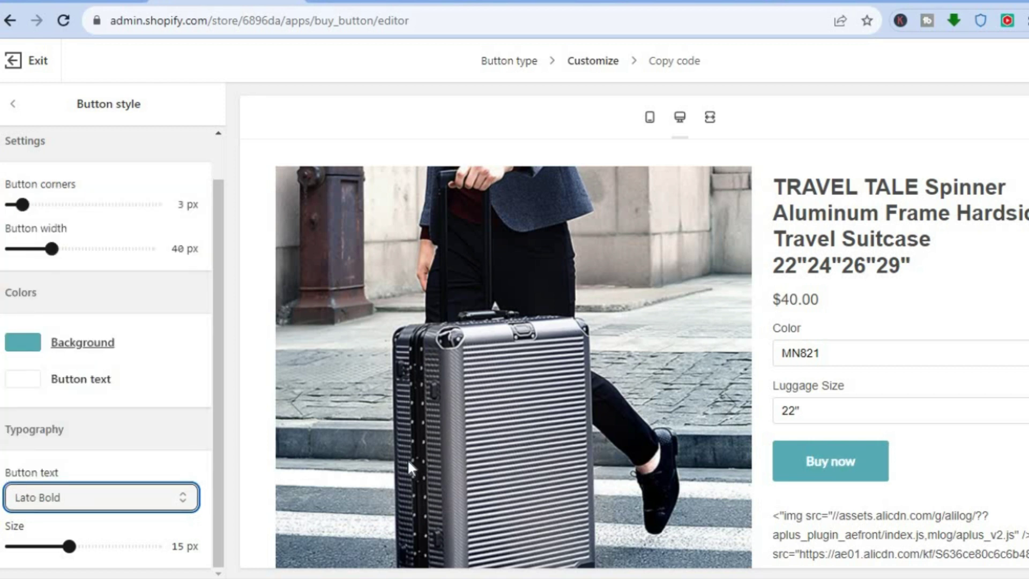
pyautogui.click(74, 544)
pyautogui.moveTo(78, 544); pyautogui.dragTo(97, 546)
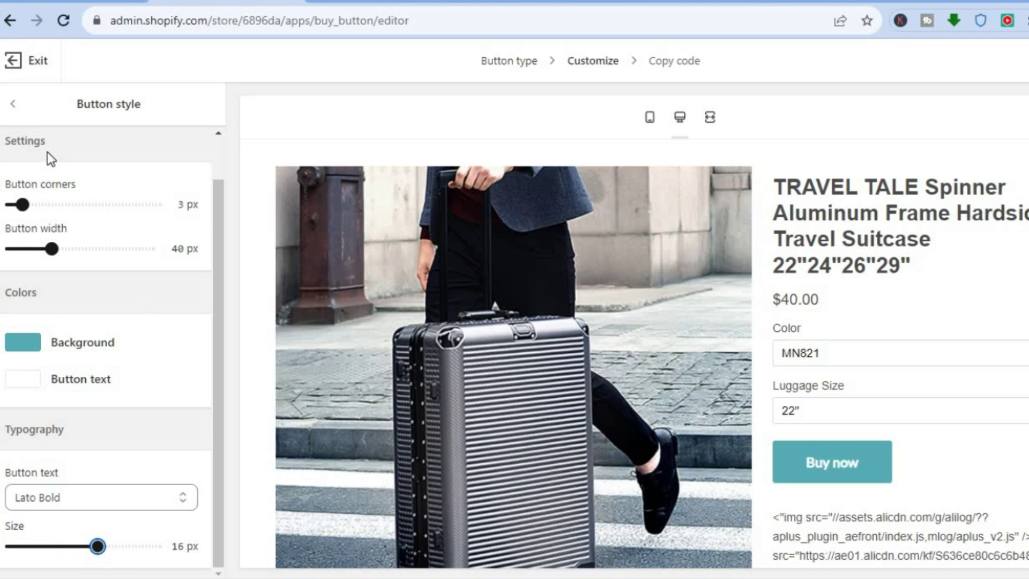
pyautogui.click(15, 105)
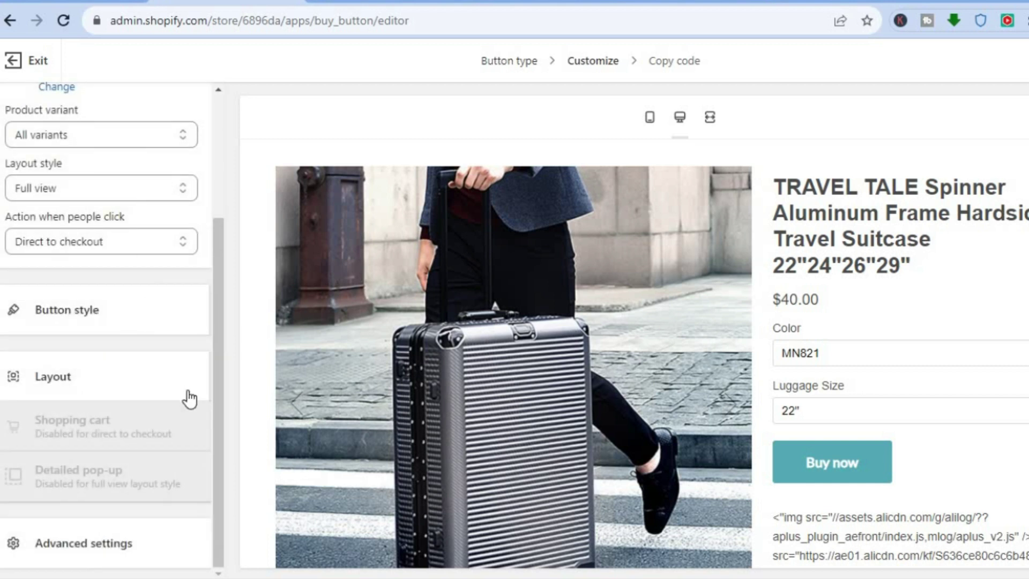
pyautogui.click(133, 375)
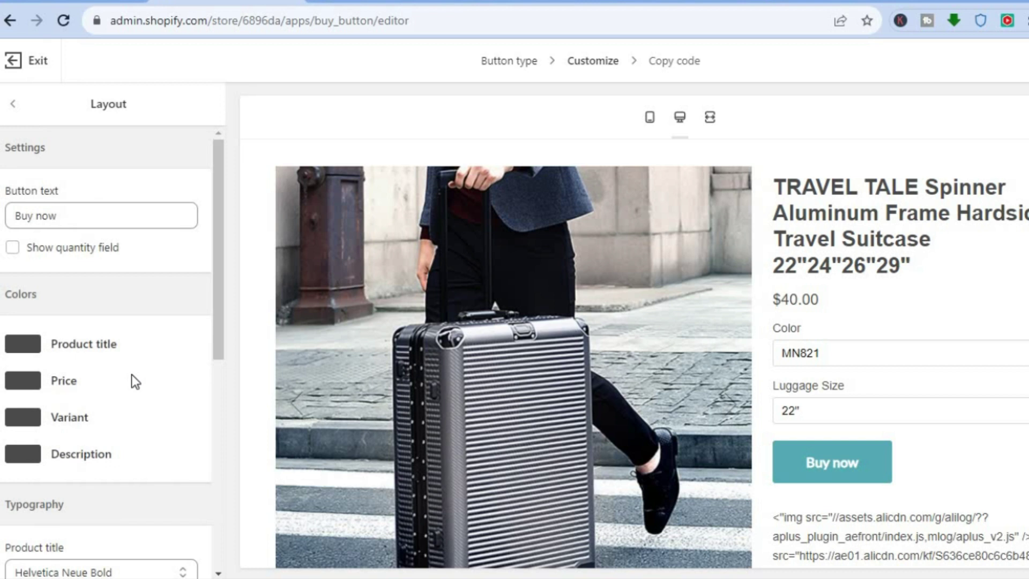
pyautogui.click(90, 213)
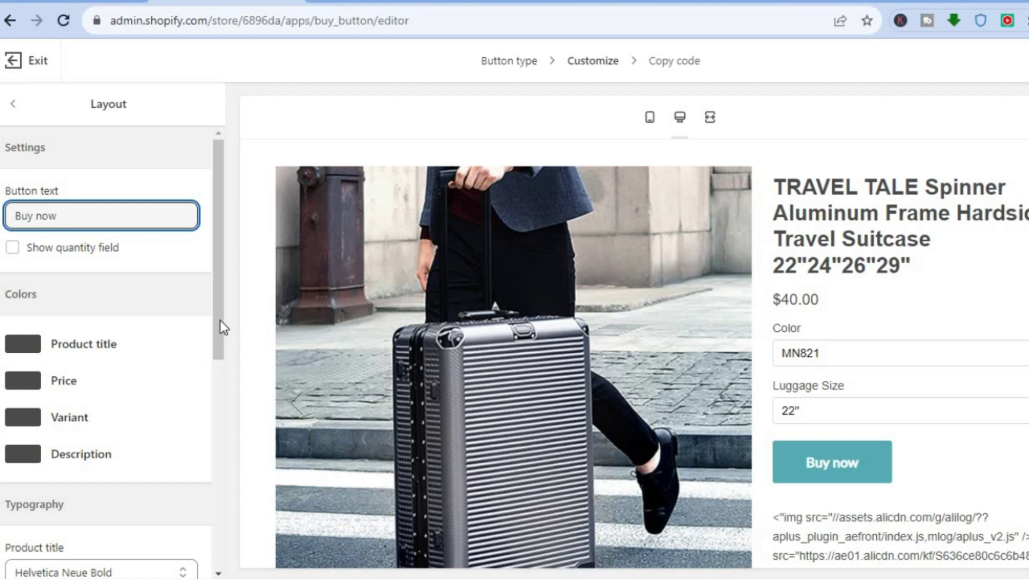
pyautogui.moveTo(217, 320); pyautogui.dragTo(214, 502)
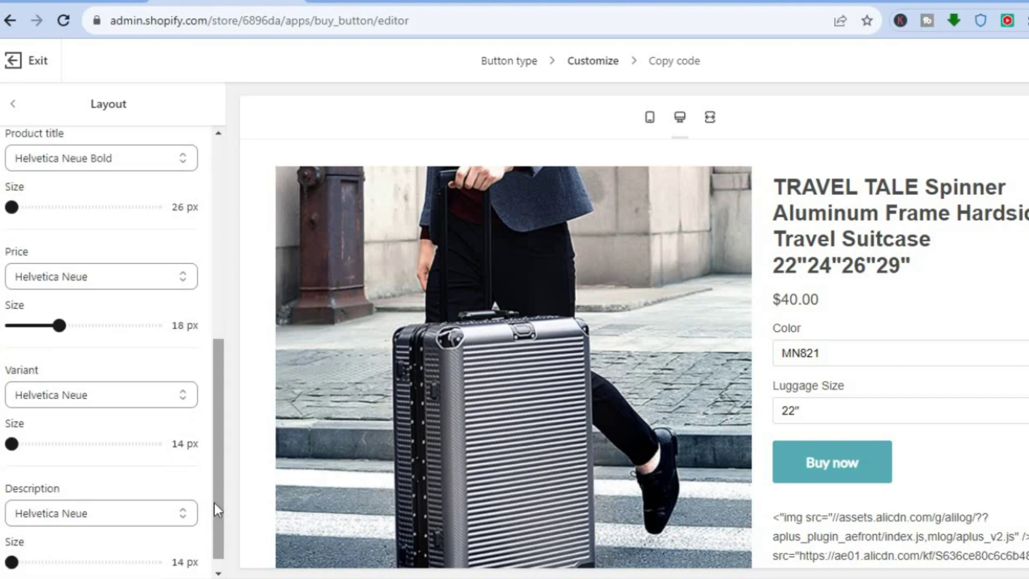
pyautogui.click(15, 107)
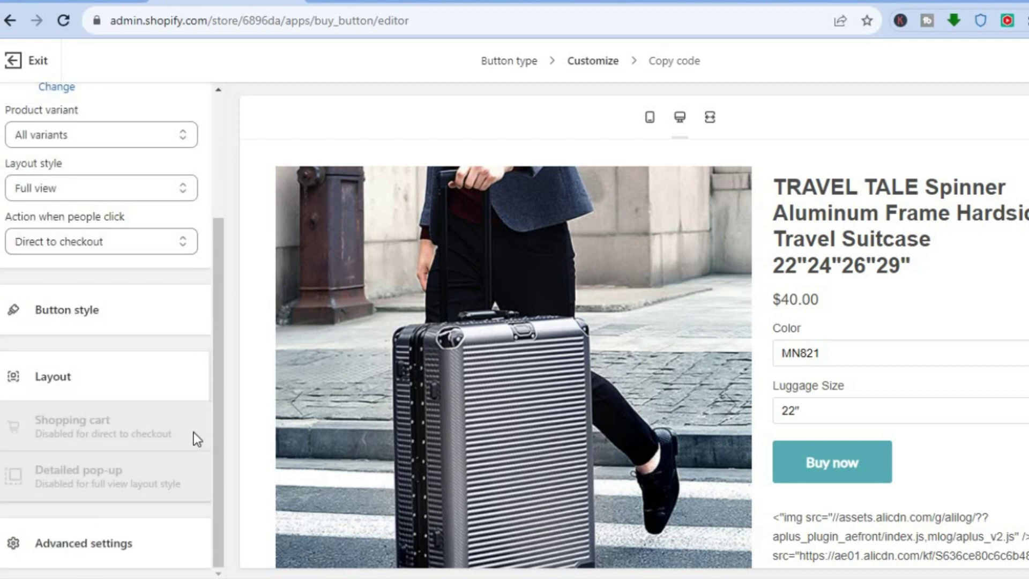
# Step: Review the Advanced settings checkout behaviour and return to the settings list
pyautogui.click(128, 542)
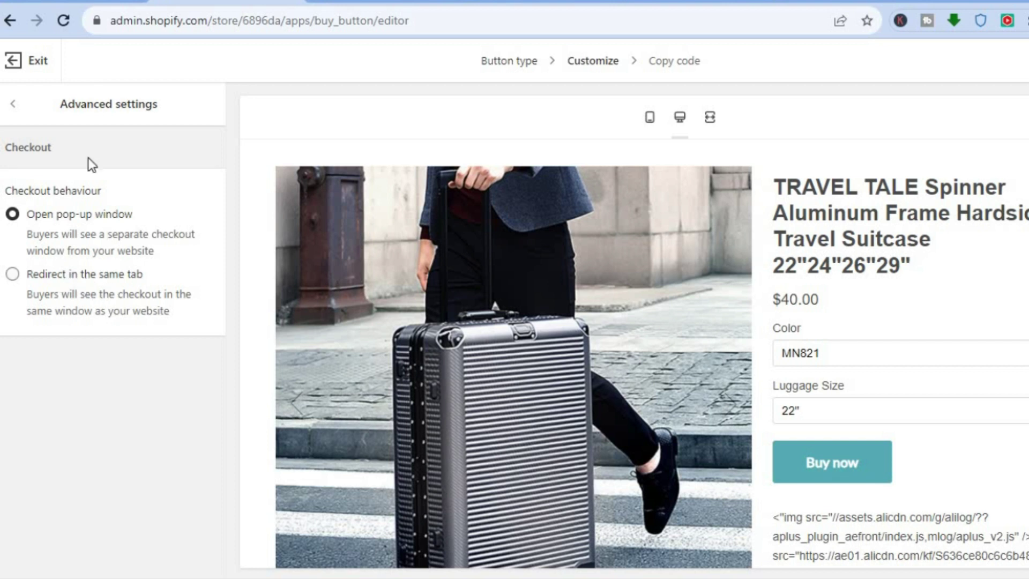
pyautogui.click(14, 105)
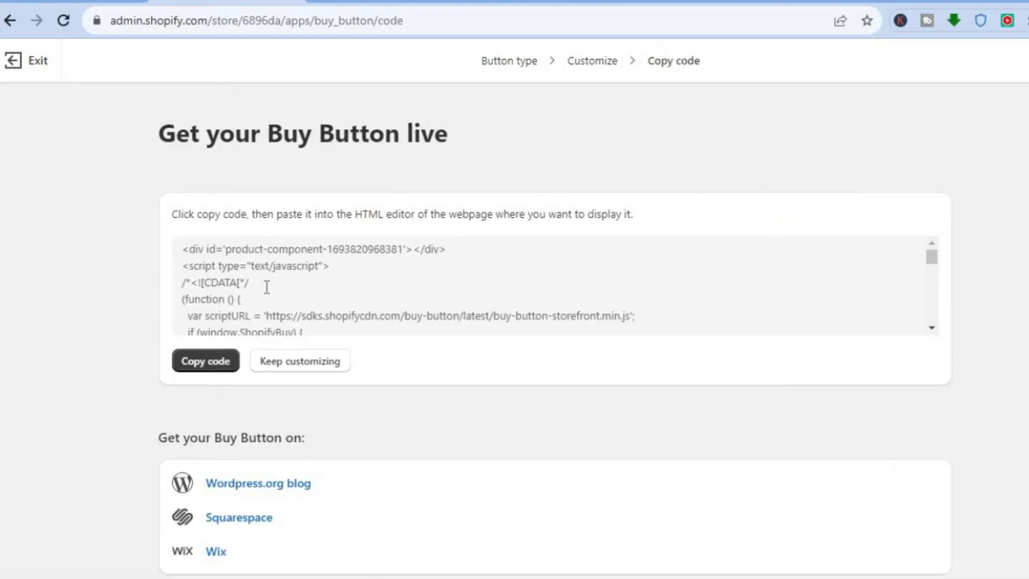
# Step: Copy the suitcase Buy Button's embed code and exit the editor
pyautogui.click(207, 362)
pyautogui.scroll(-2, 572, 436)
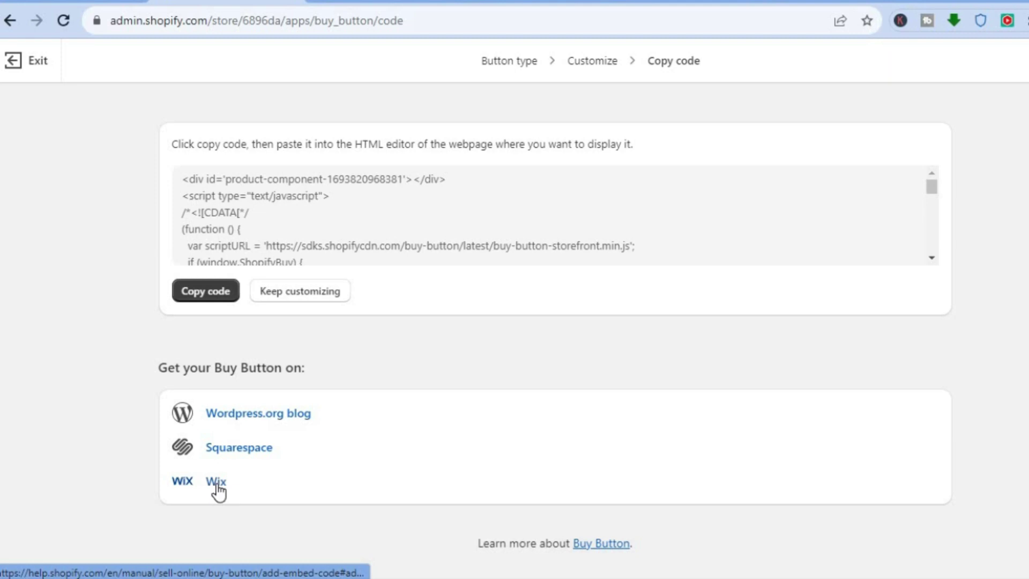
pyautogui.click(204, 291)
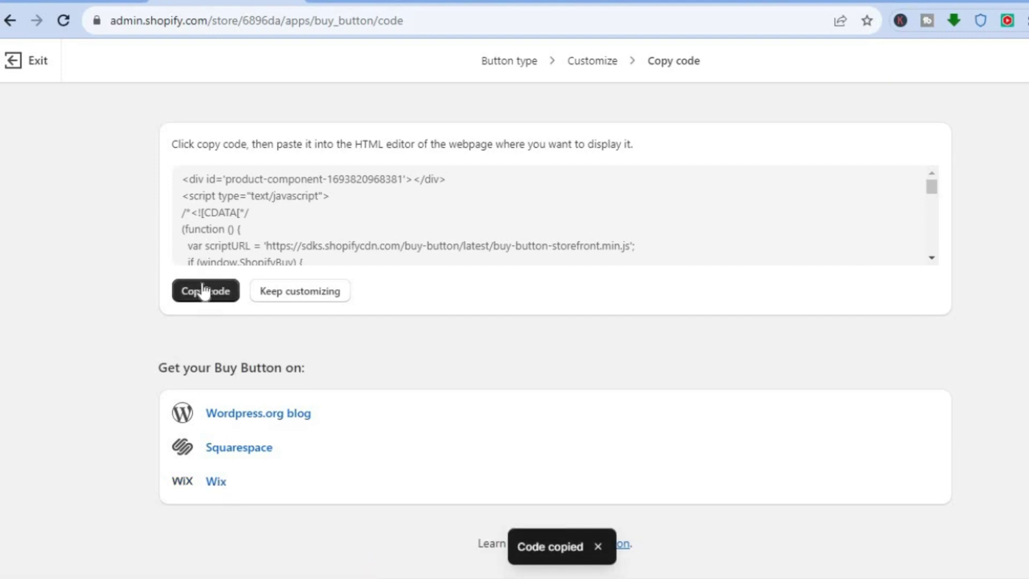
pyautogui.click(32, 68)
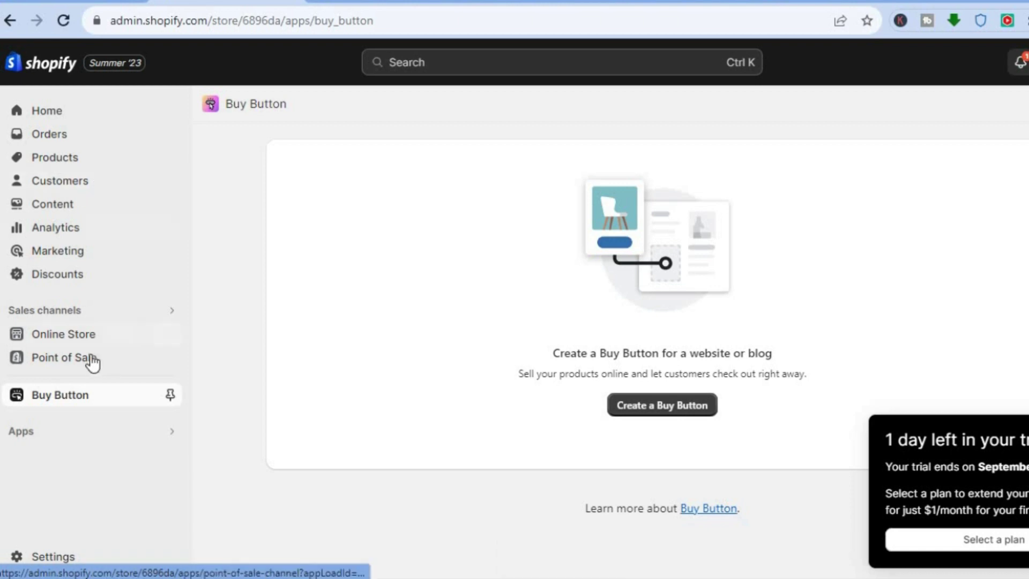
# Step: Go to Online Store > Pages and start adding a new page
pyautogui.click(87, 335)
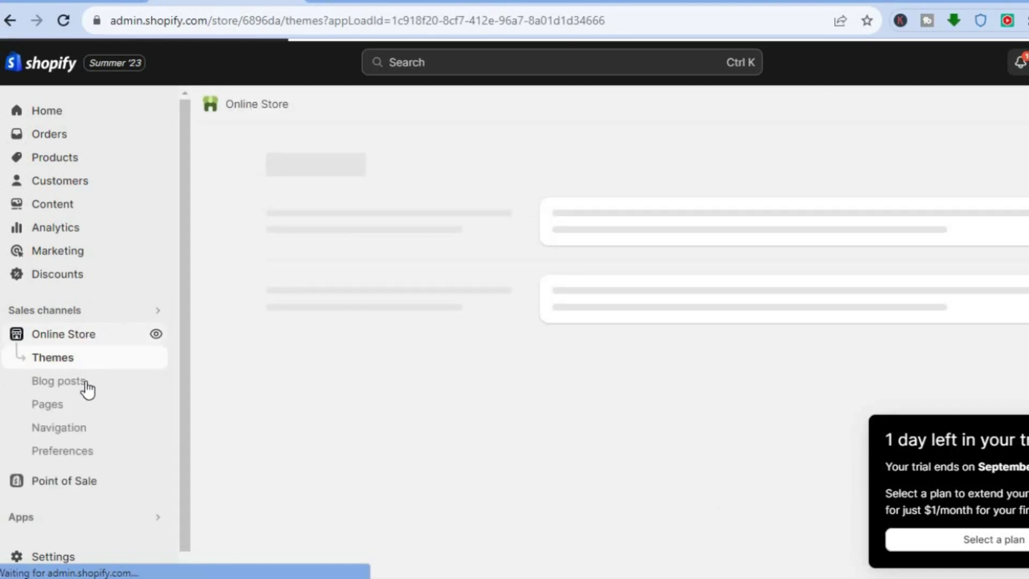
pyautogui.click(47, 408)
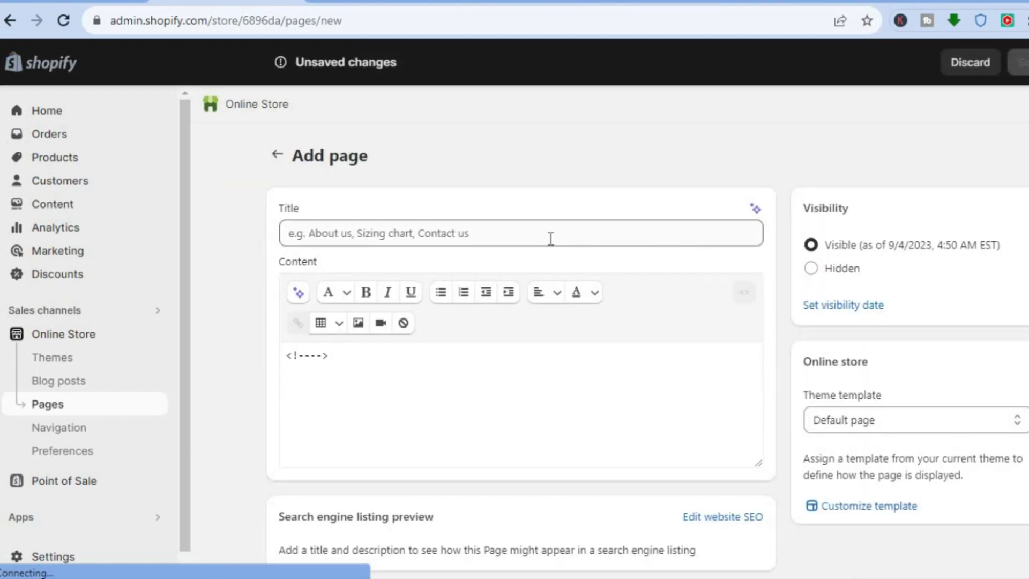
# Step: Title the new page 'test page', paste the Buy Button embed code into its HTML content, and save
pyautogui.click(541, 230)
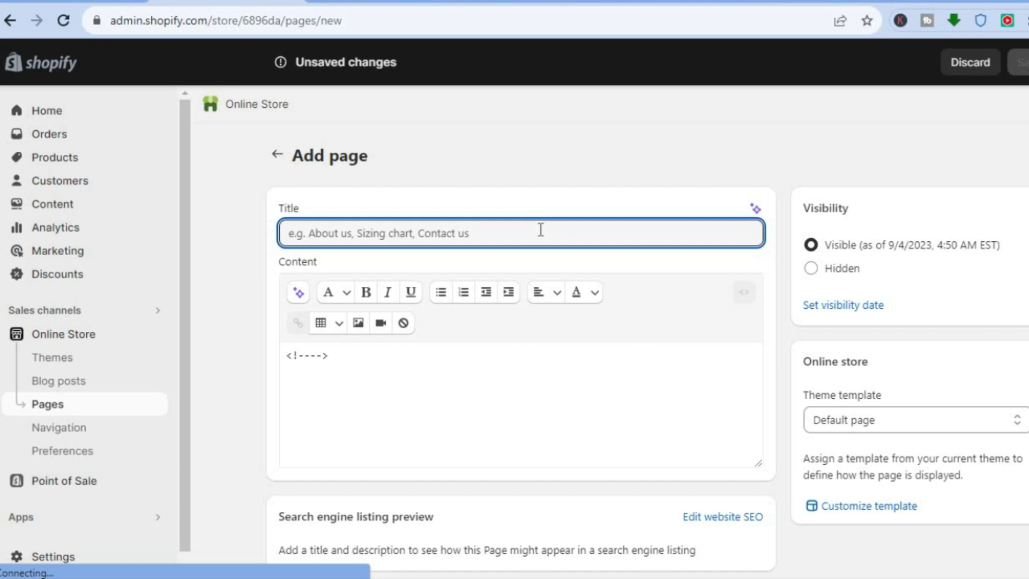
pyautogui.write('test ')
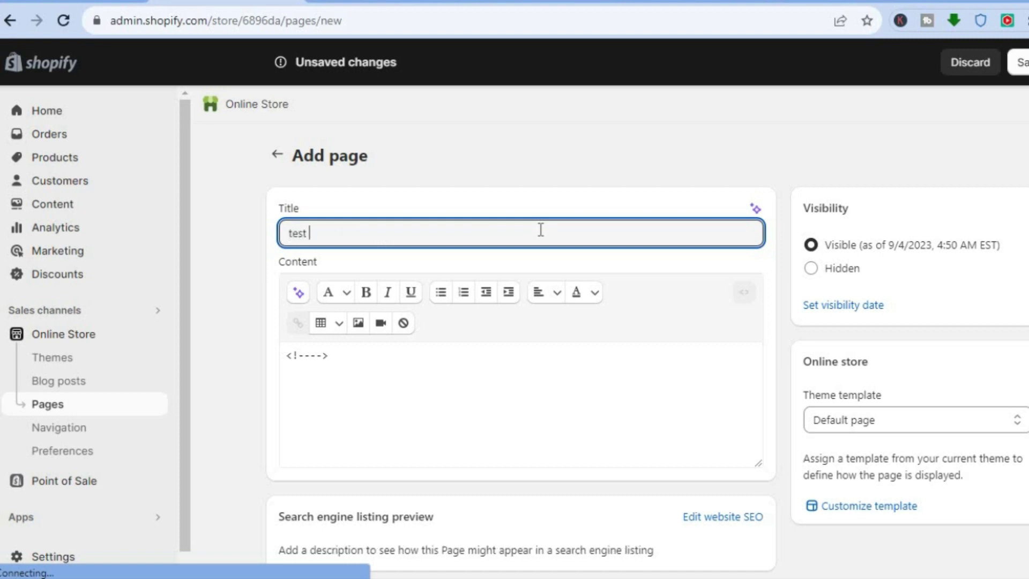
pyautogui.write('page')
pyautogui.click(399, 367)
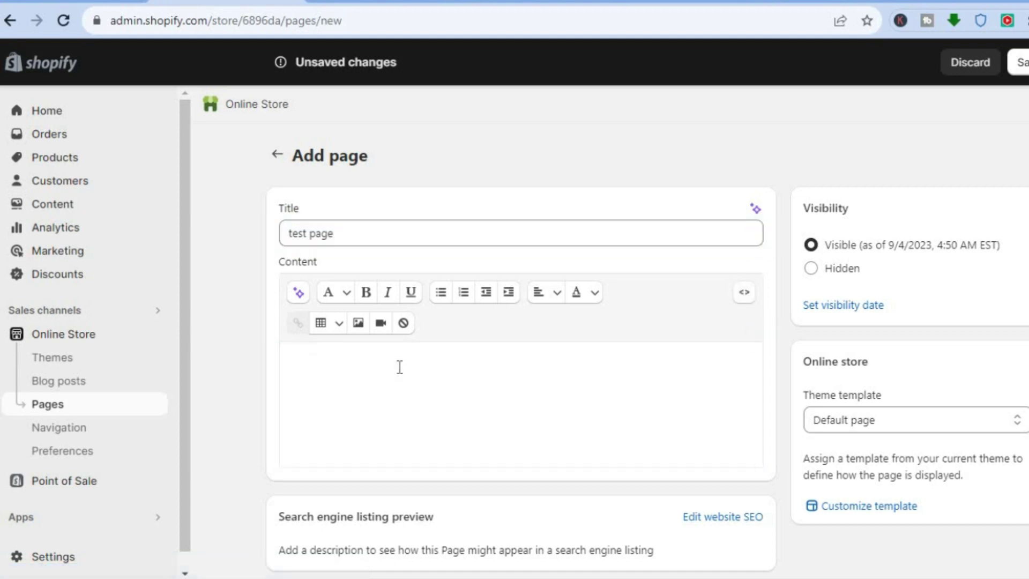
pyautogui.click(744, 294)
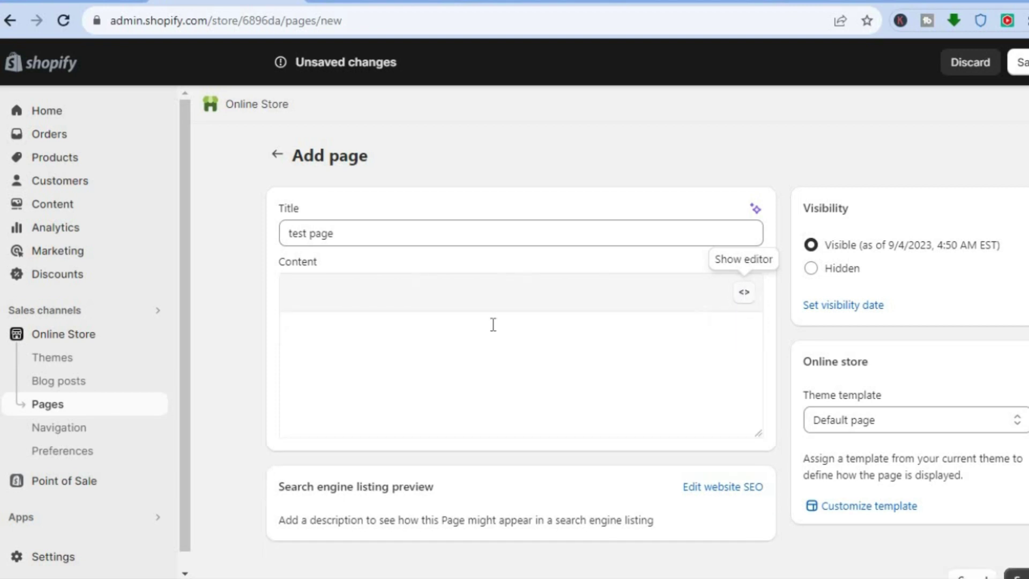
pyautogui.rightClick(356, 333)
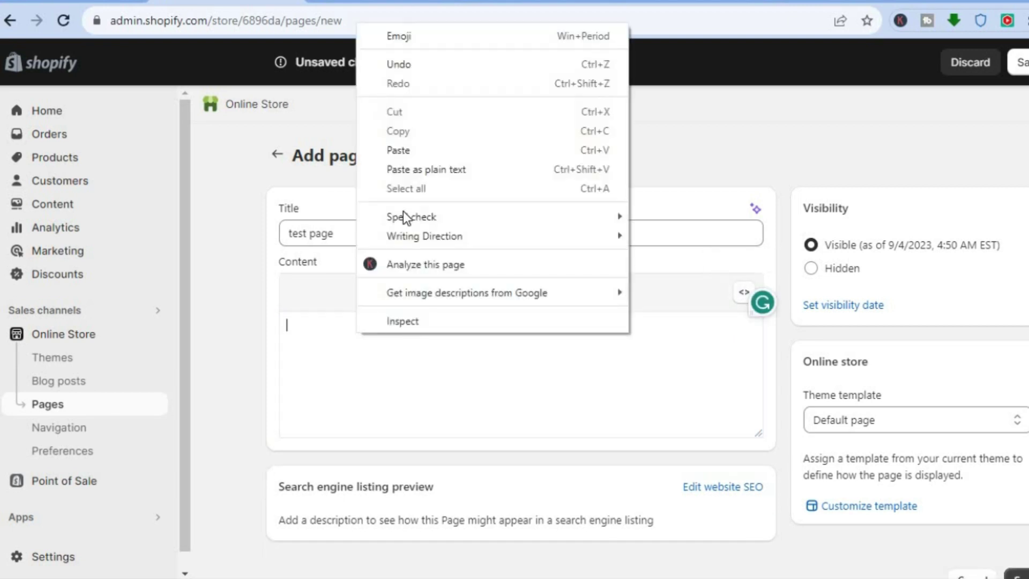
pyautogui.click(416, 151)
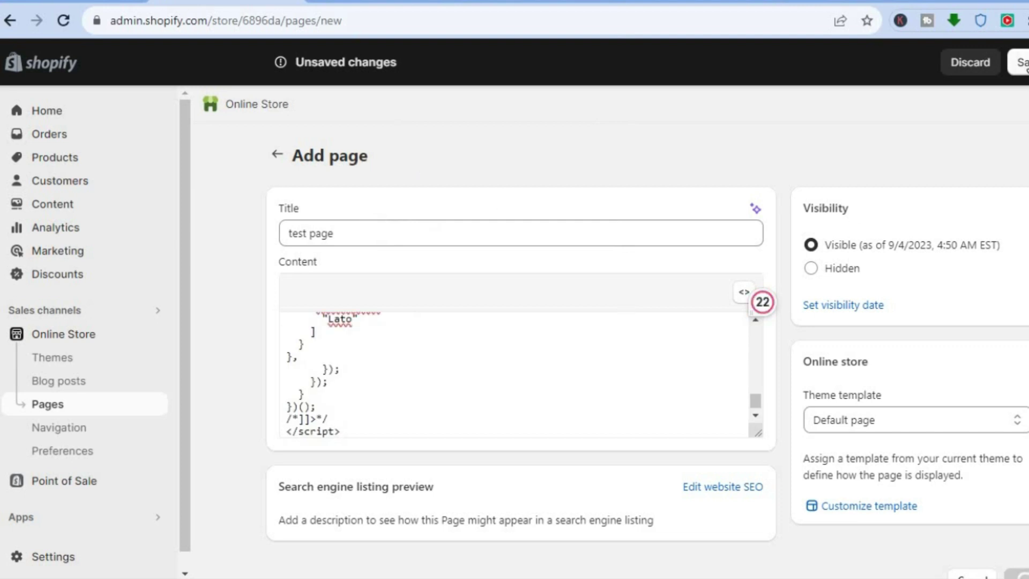
pyautogui.hotkey('ctrl', 's')
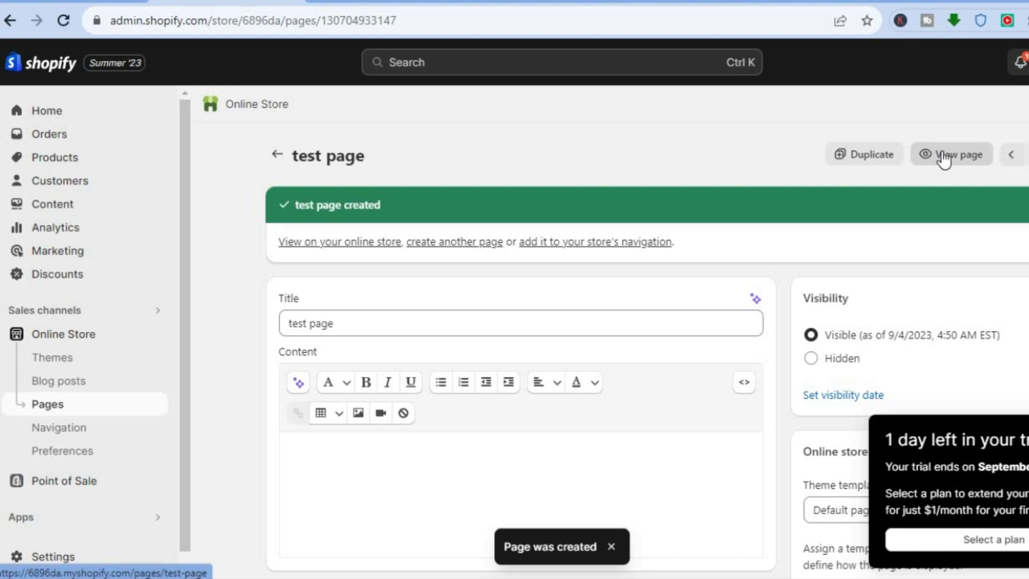
# Step: View 'test page' on the live storefront to see the TRAVEL TALE suitcase Buy Button at $40.00
pyautogui.click(944, 158)
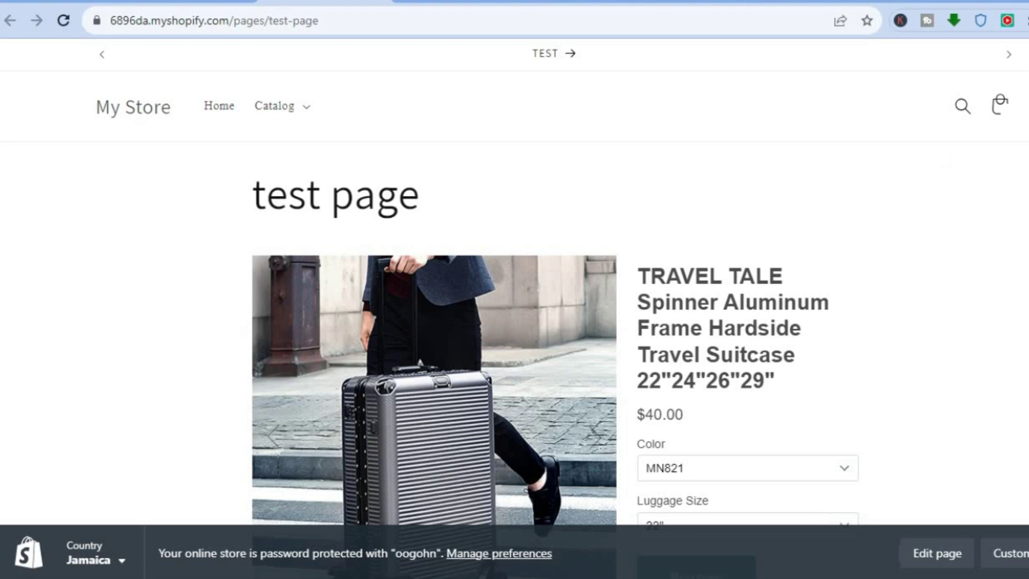
pyautogui.scroll(-6, 705, 225)
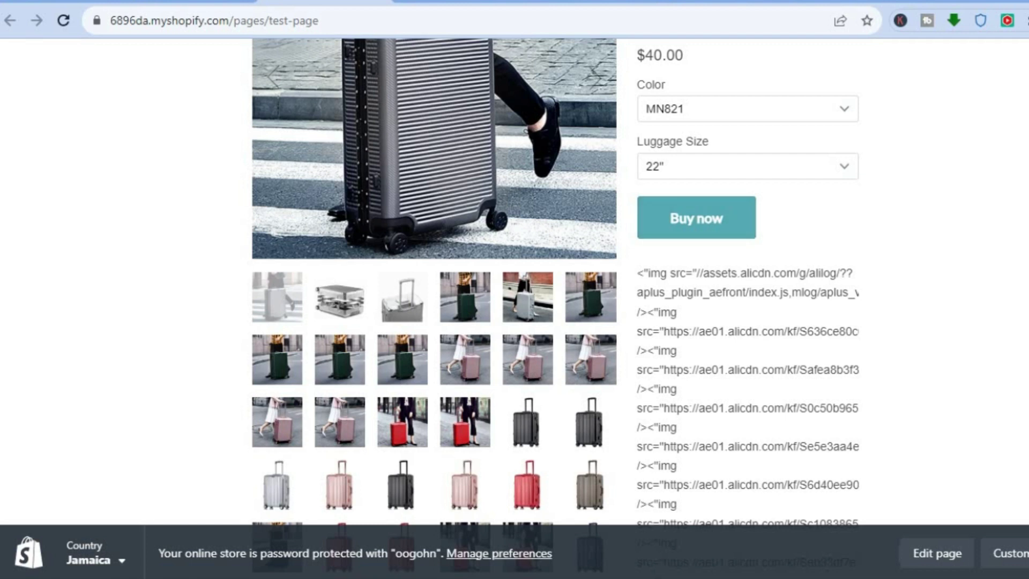
pyautogui.scroll(-5, 434, 268)
pyautogui.scroll(12, 434, 268)
pyautogui.scroll(-2, 434, 268)
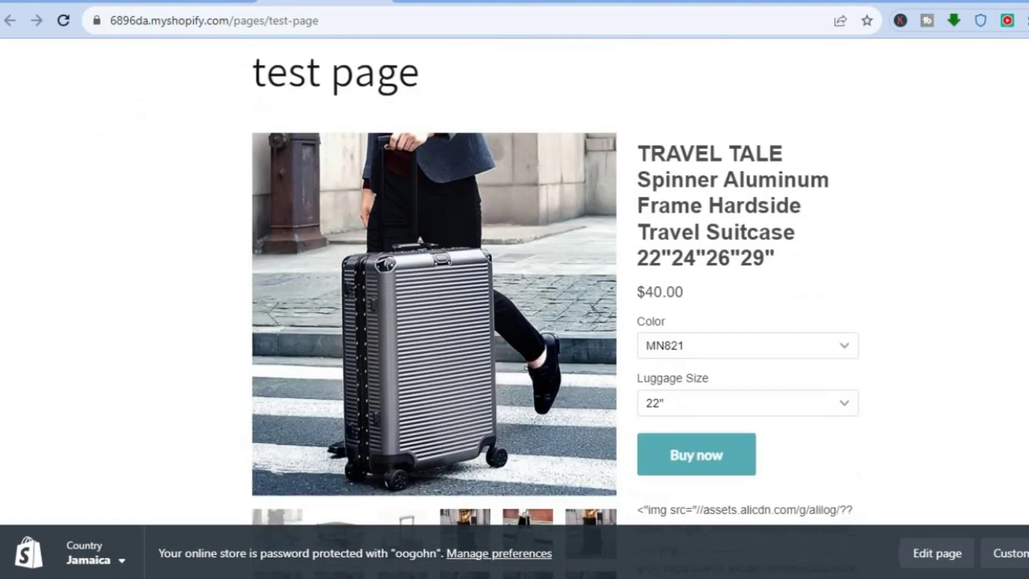
pyautogui.scroll(-3, 434, 268)
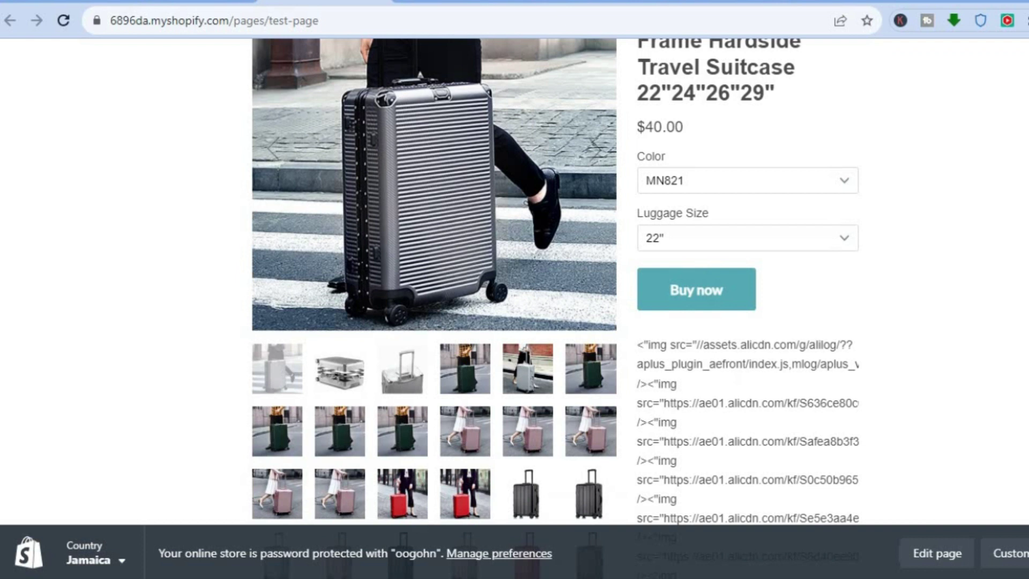